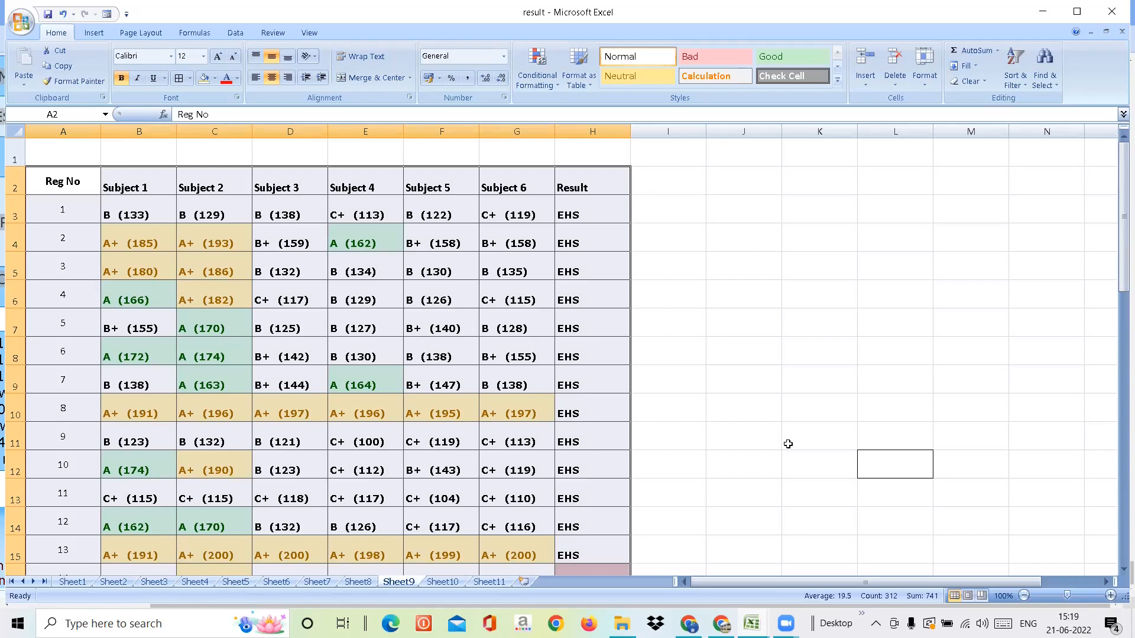
# Step: Switch to Sheet11 and examine the original table's headings in A1:H1 and the empty table's headings in J1:Q1
pyautogui.click(489, 582)
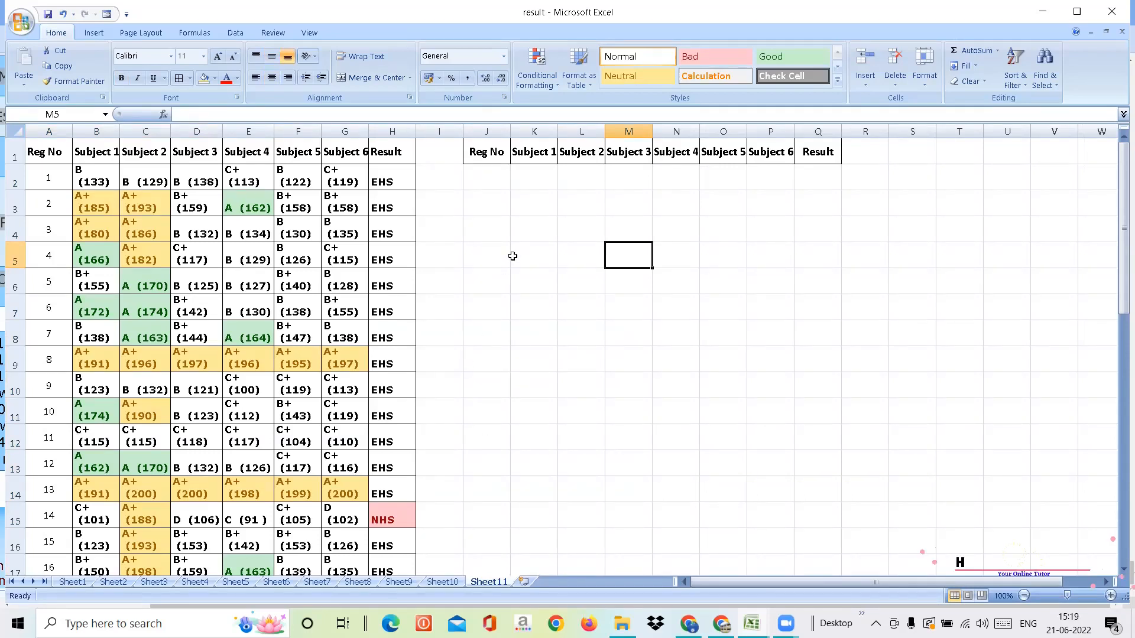
pyautogui.moveTo(44, 152); pyautogui.dragTo(379, 152)
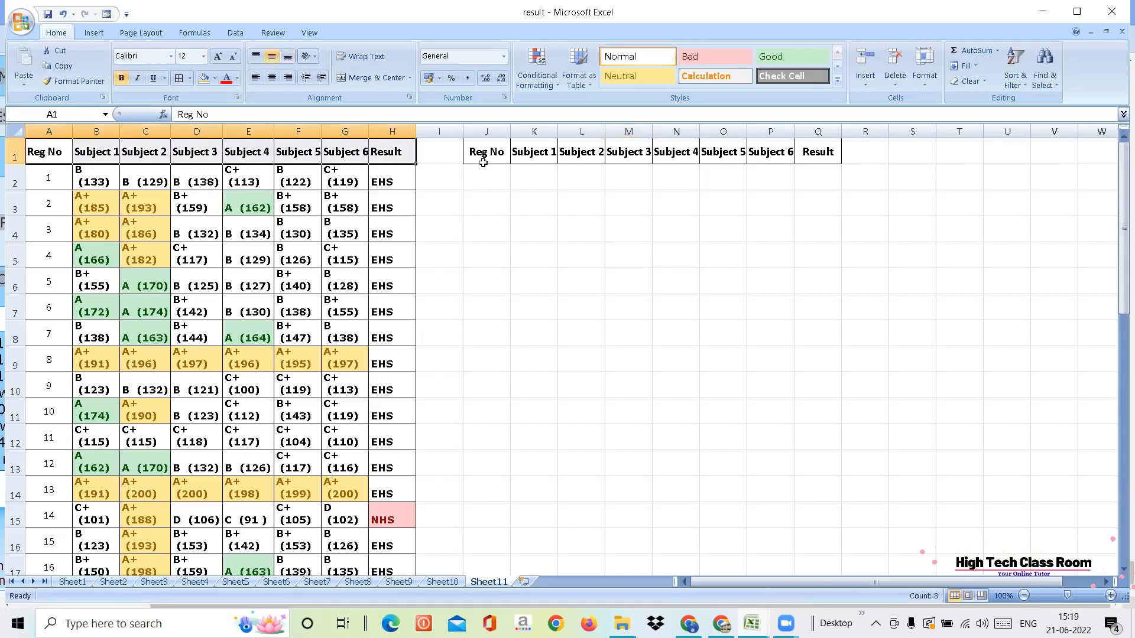
pyautogui.moveTo(482, 160); pyautogui.dragTo(801, 158)
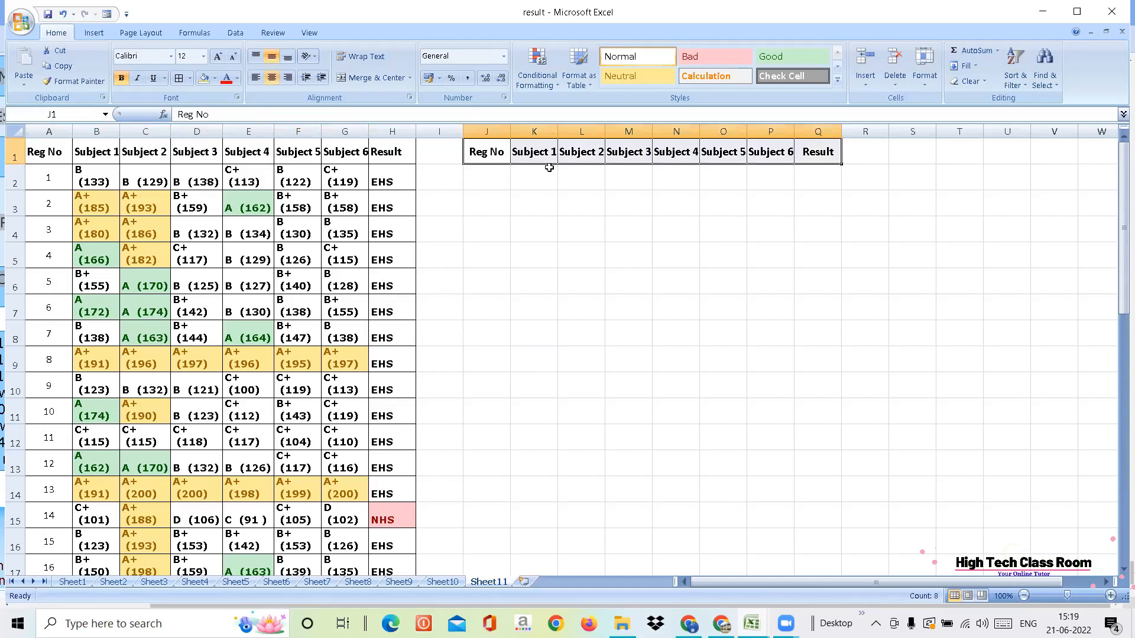
pyautogui.click(536, 177)
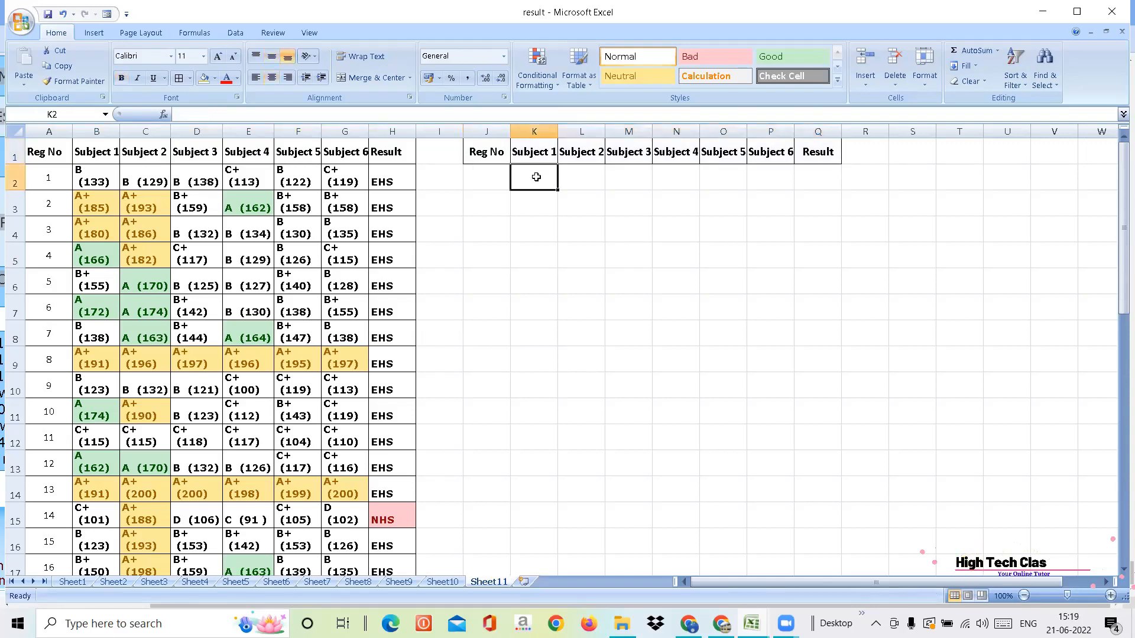
pyautogui.click(577, 178)
pyautogui.click(620, 178)
pyautogui.click(678, 176)
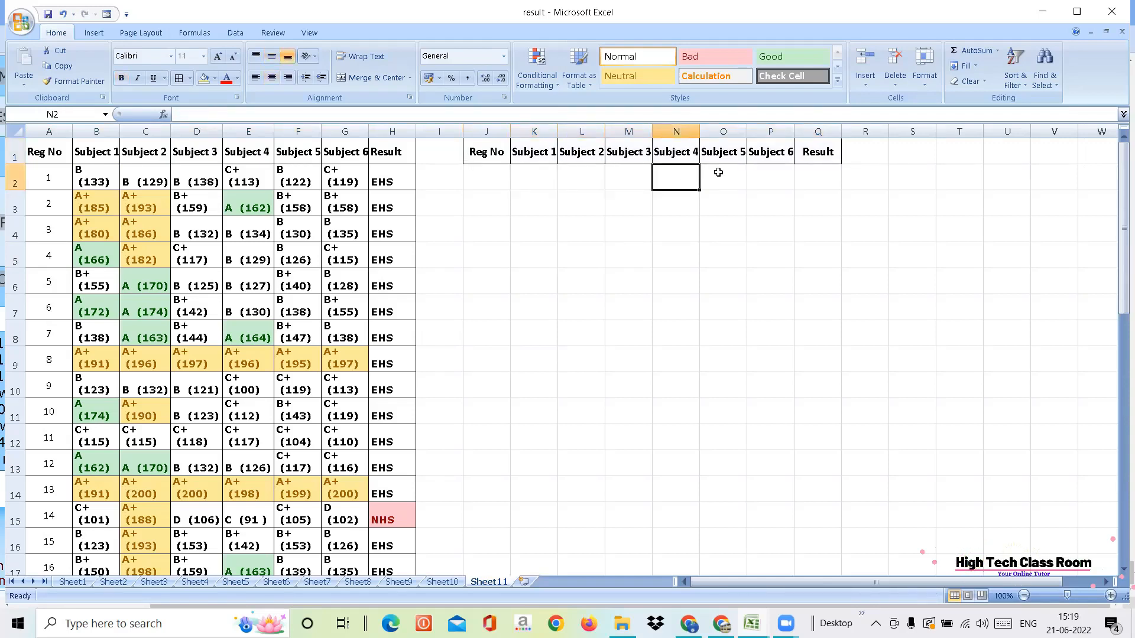
pyautogui.click(722, 175)
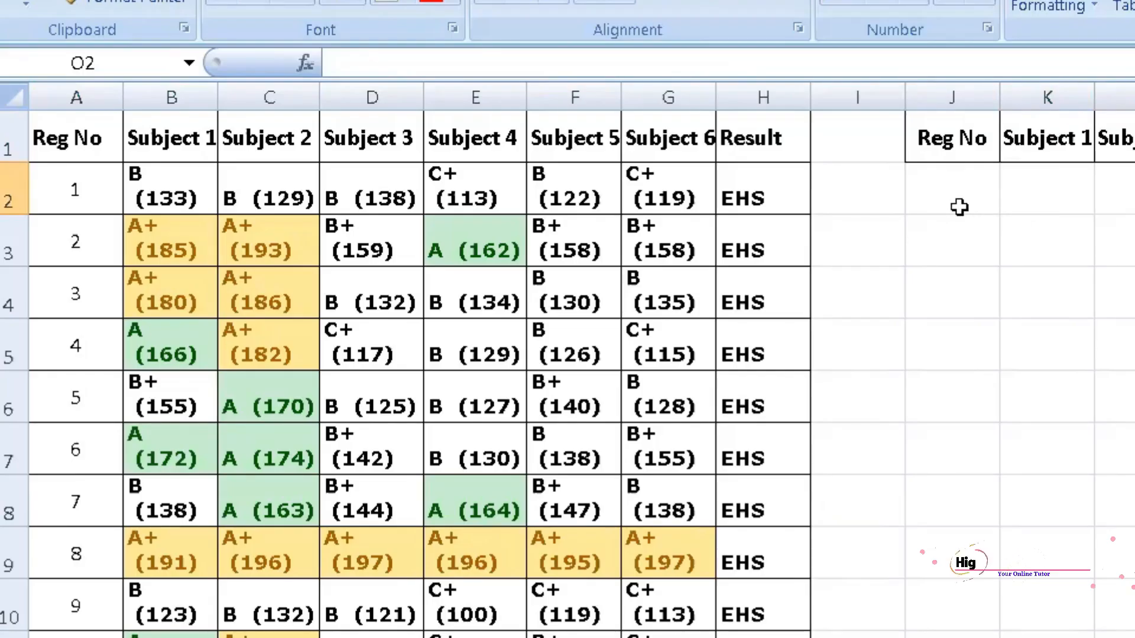
# Step: Enter the formula =A2 in cell J2 to bring over the first student's Reg No
pyautogui.click(490, 186)
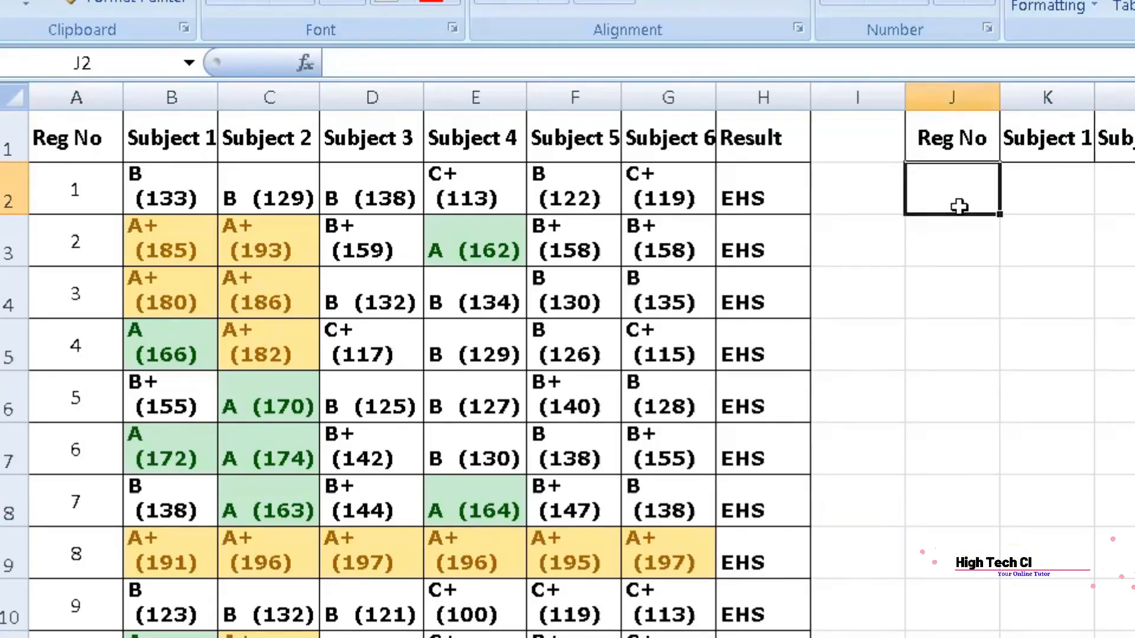
pyautogui.write('=')
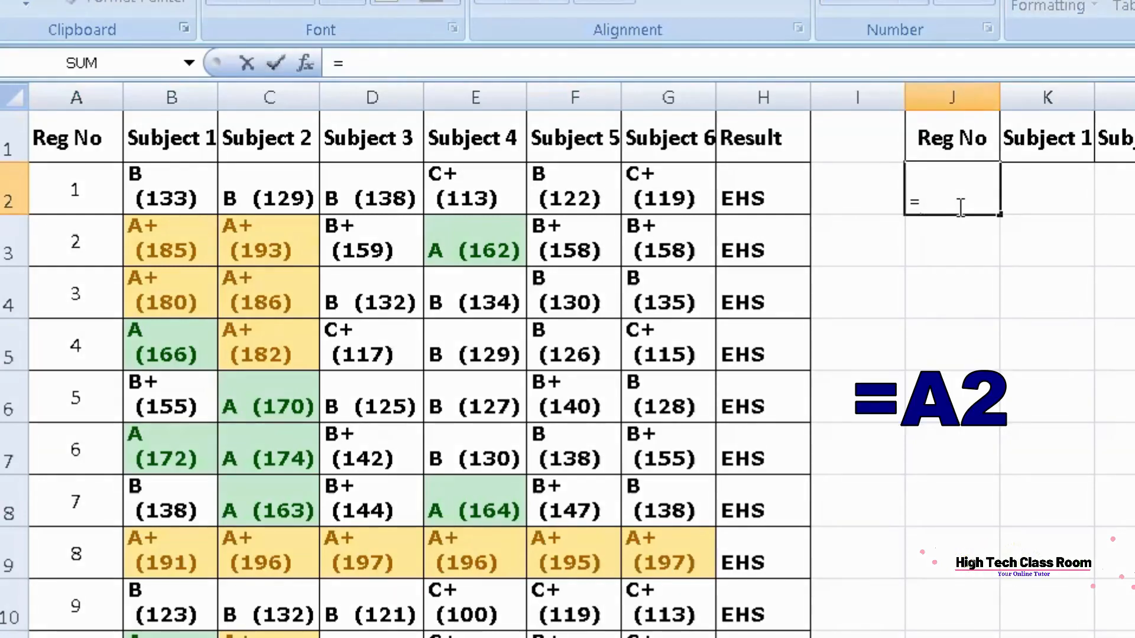
pyautogui.click(104, 181)
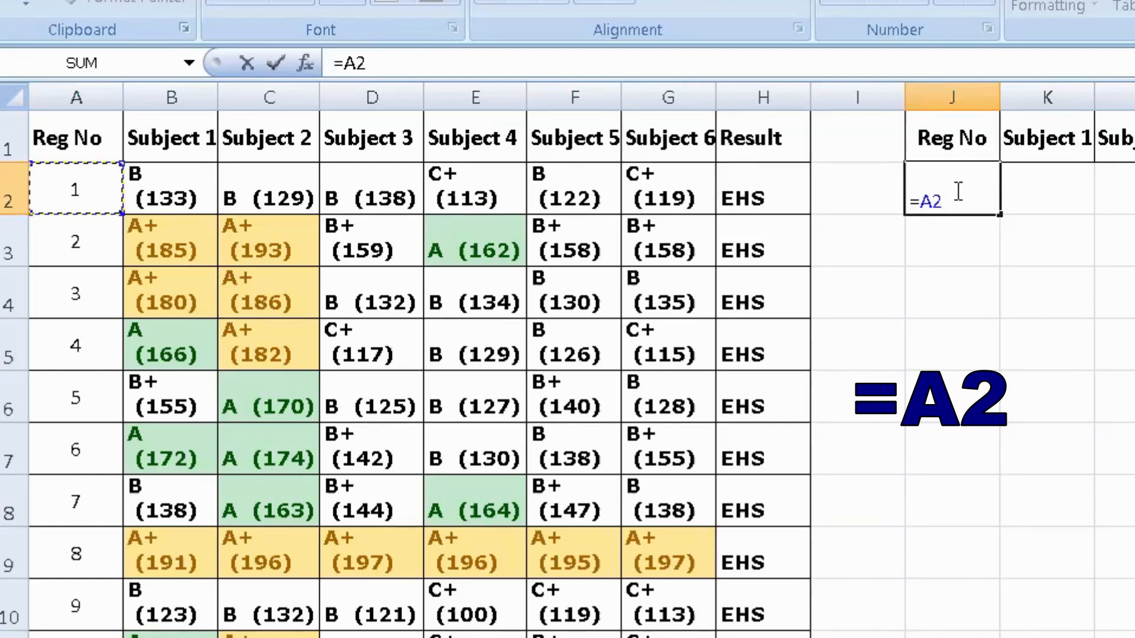
pyautogui.press('Return')
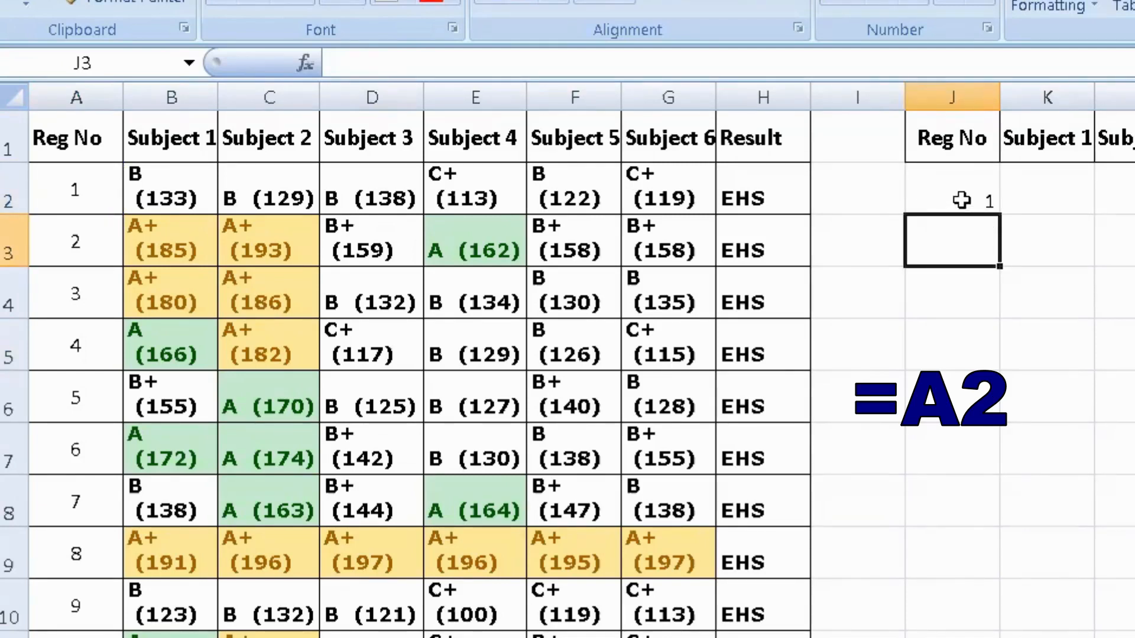
# Step: Fill the J2 formula down the new table's Reg No column for the student rows
pyautogui.click(963, 198)
pyautogui.moveTo(999, 220); pyautogui.dragTo(999, 371)
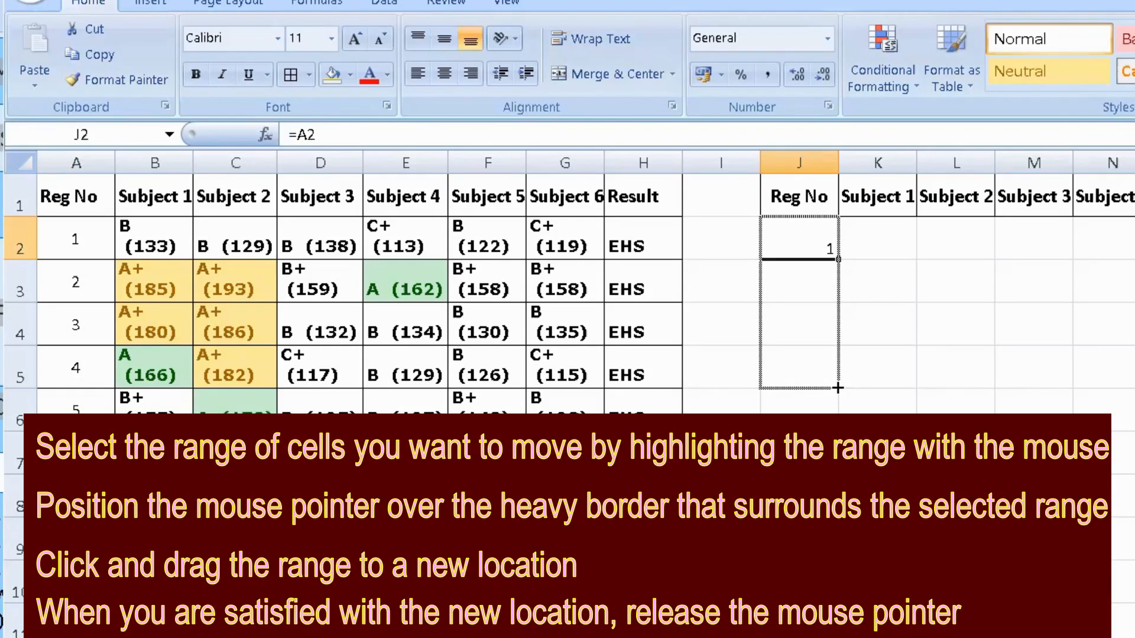
pyautogui.moveTo(838, 388); pyautogui.dragTo(839, 388)
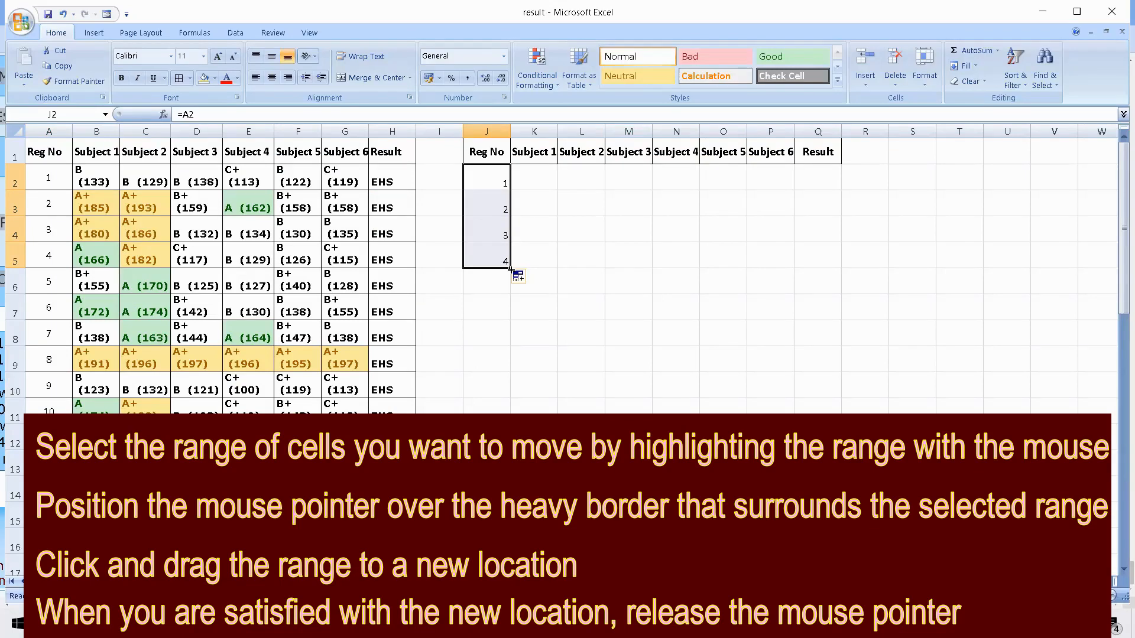
pyautogui.moveTo(510, 269); pyautogui.dragTo(511, 391)
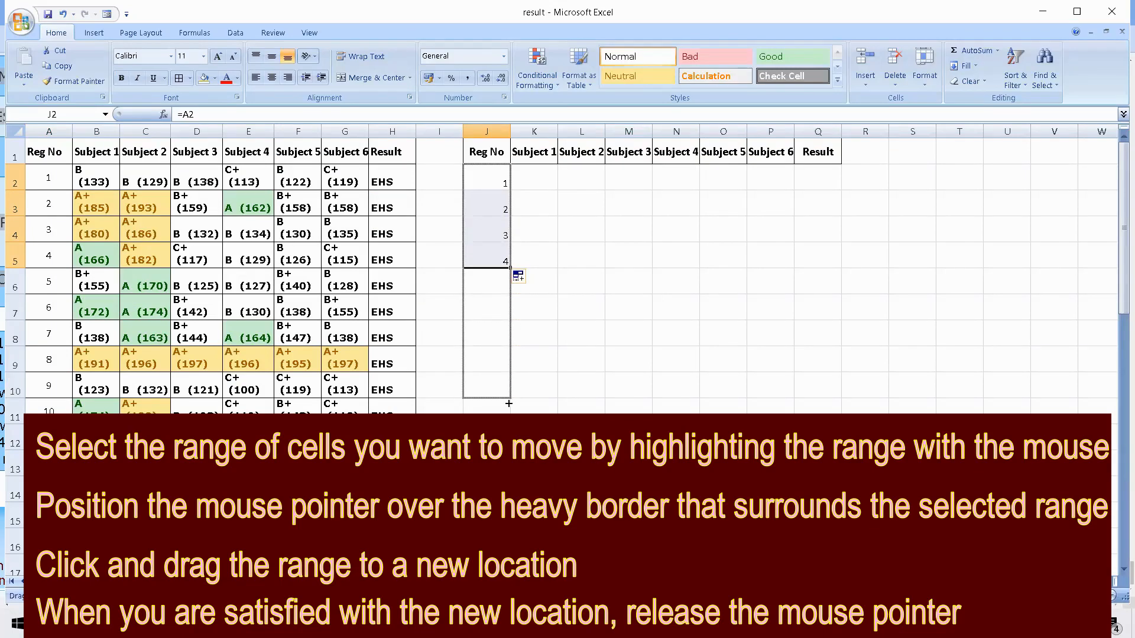
pyautogui.moveTo(508, 404); pyautogui.dragTo(509, 437)
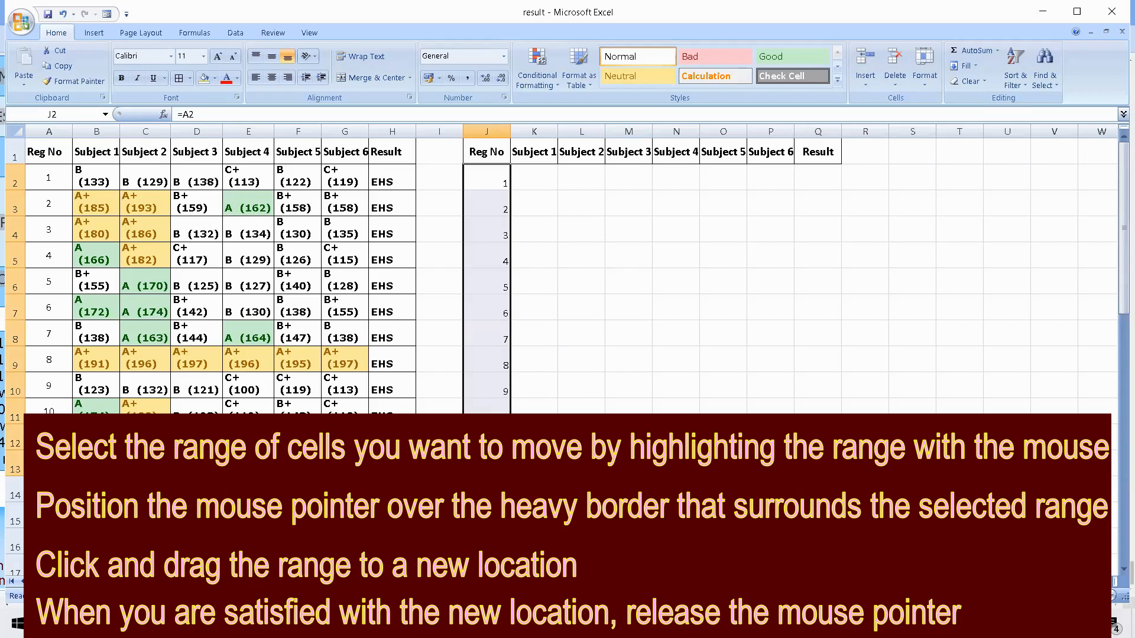
# Step: Enter the formula =LEFT(B2,2) in cell K2 to extract the first student's Subject 1 grade
pyautogui.click(529, 177)
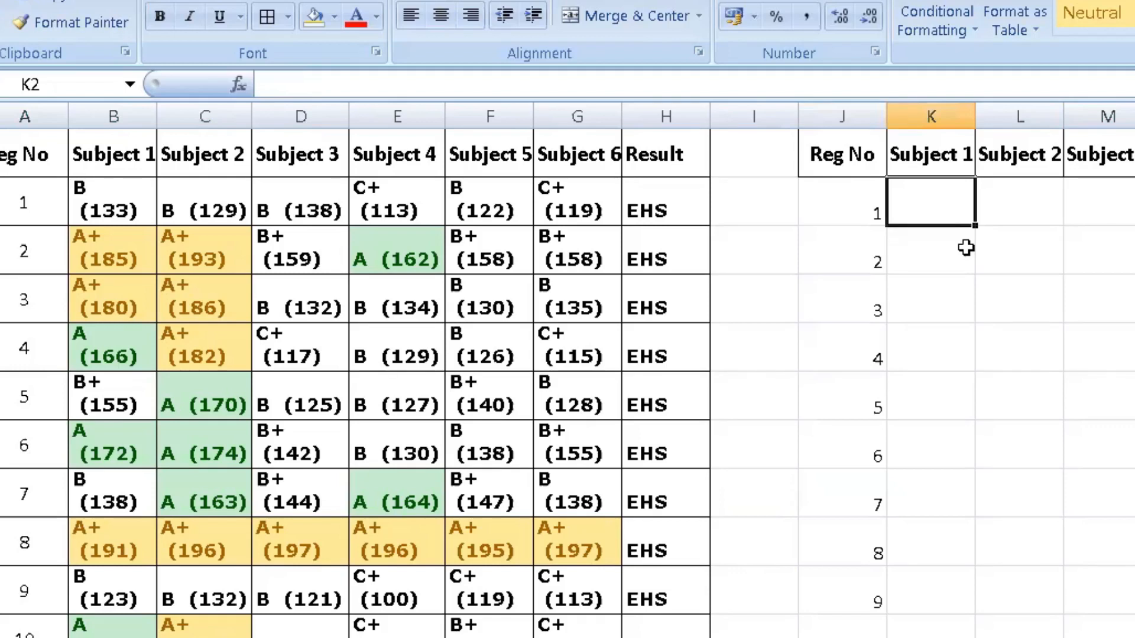
pyautogui.write('=')
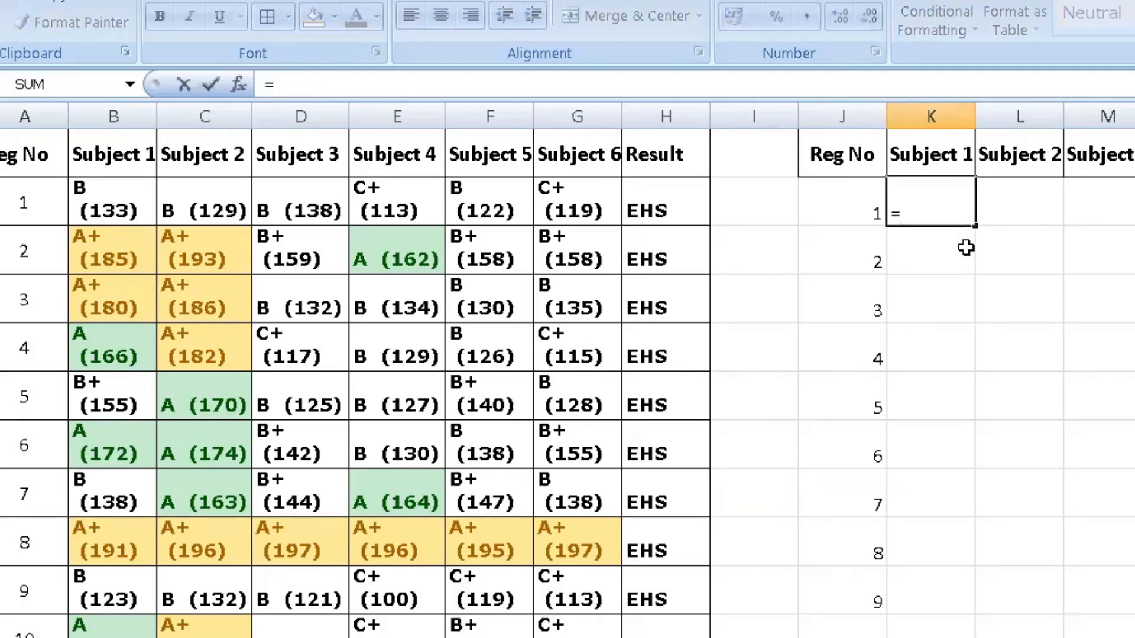
pyautogui.write('left')
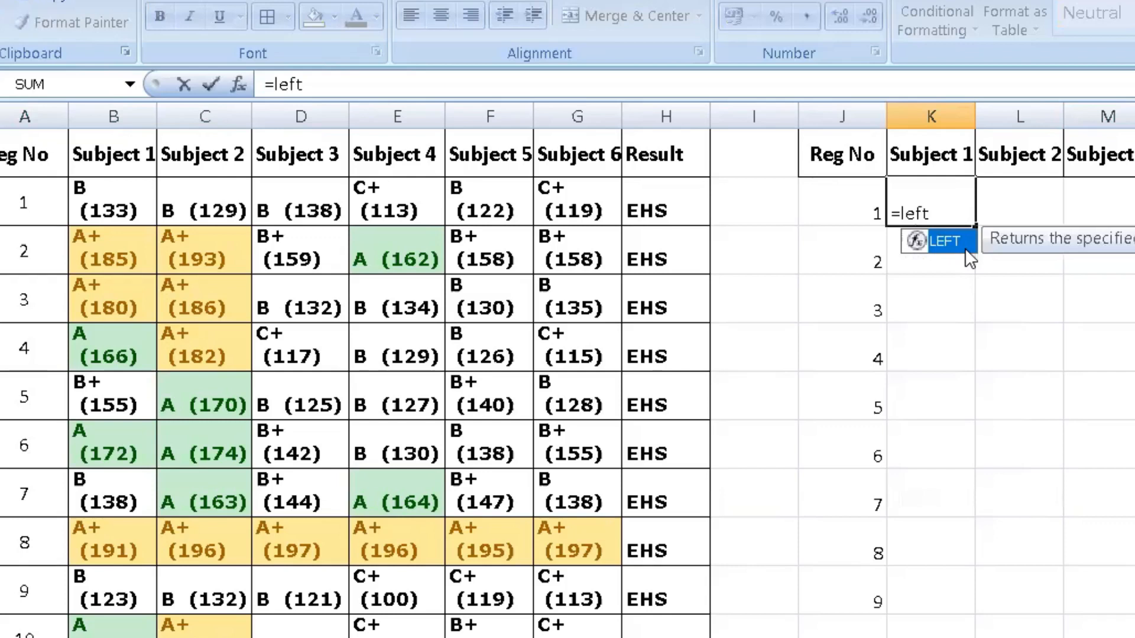
pyautogui.write('(')
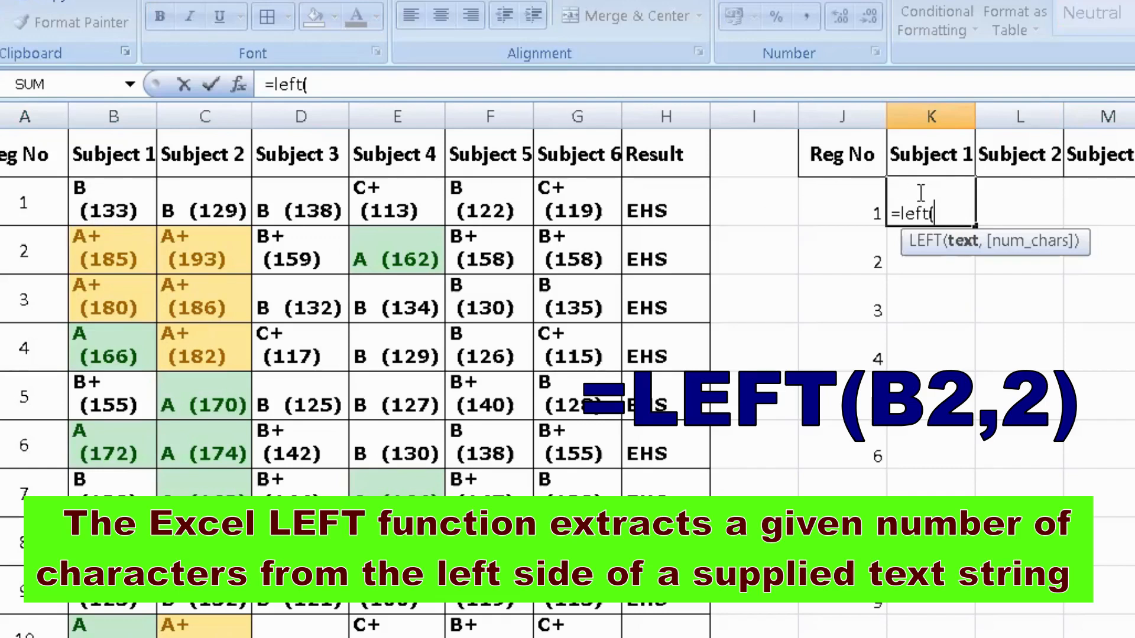
pyautogui.write('b2')
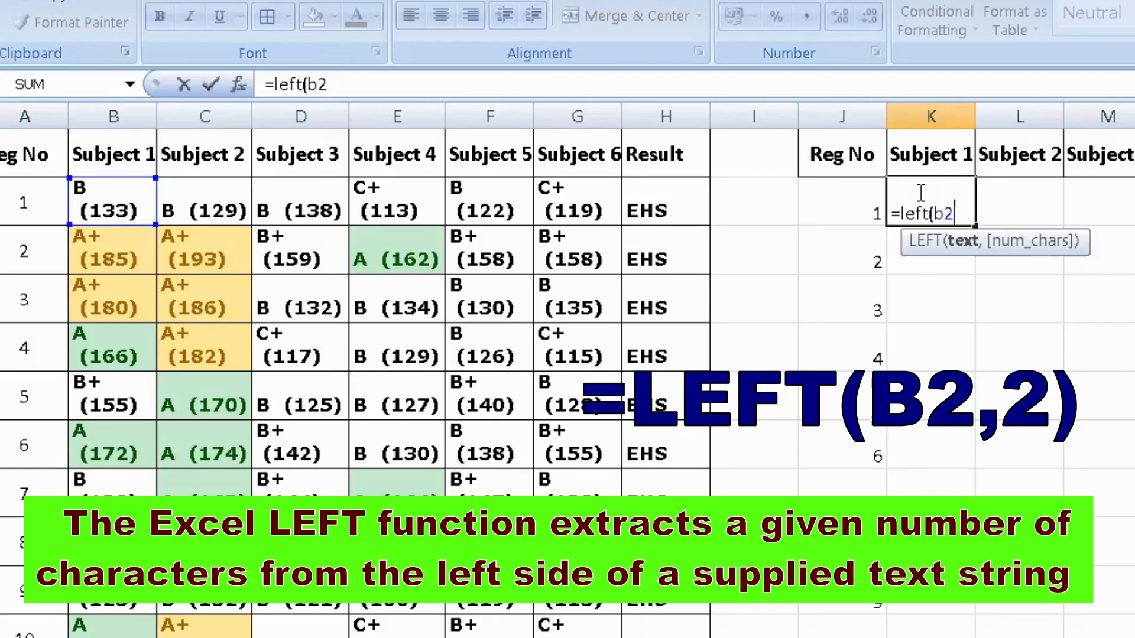
pyautogui.write(',')
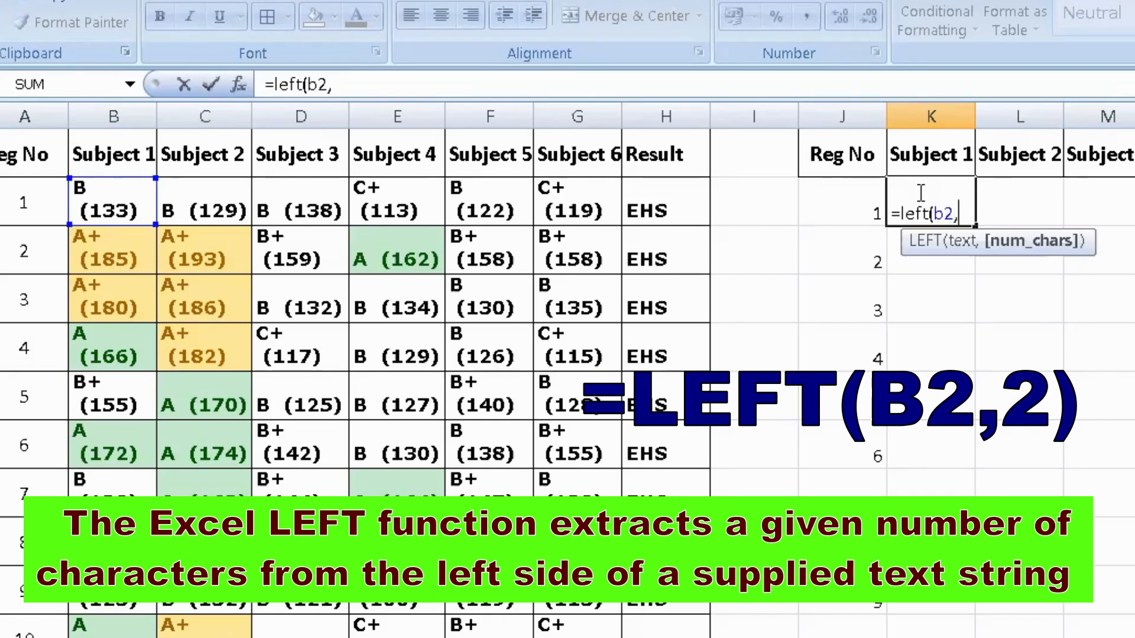
pyautogui.write('2')
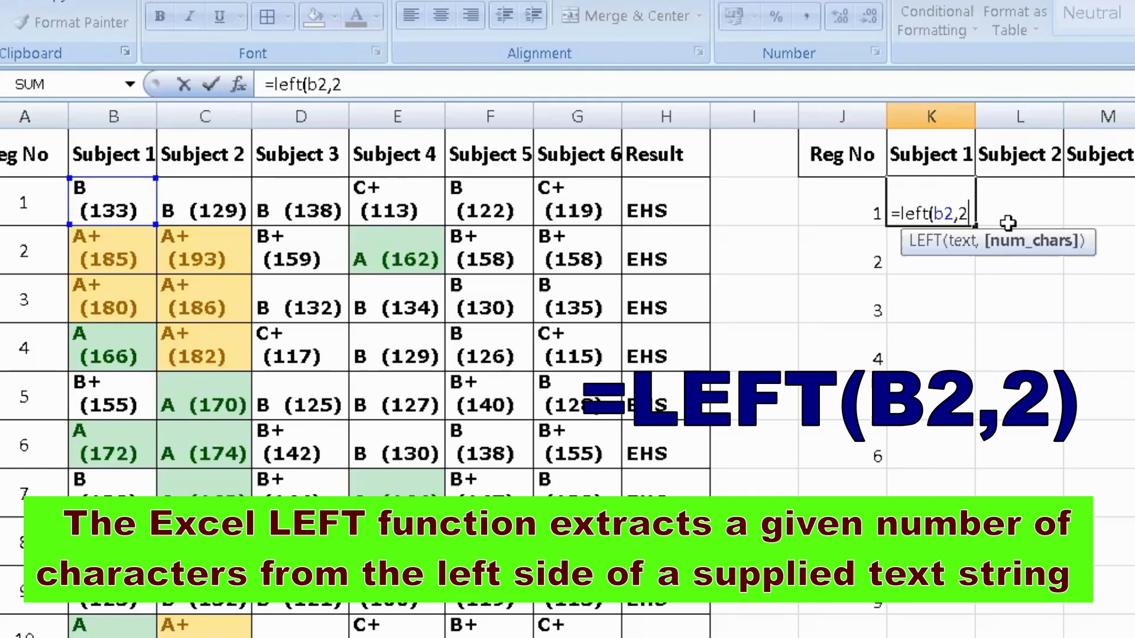
pyautogui.write(')')
pyautogui.press('Return')
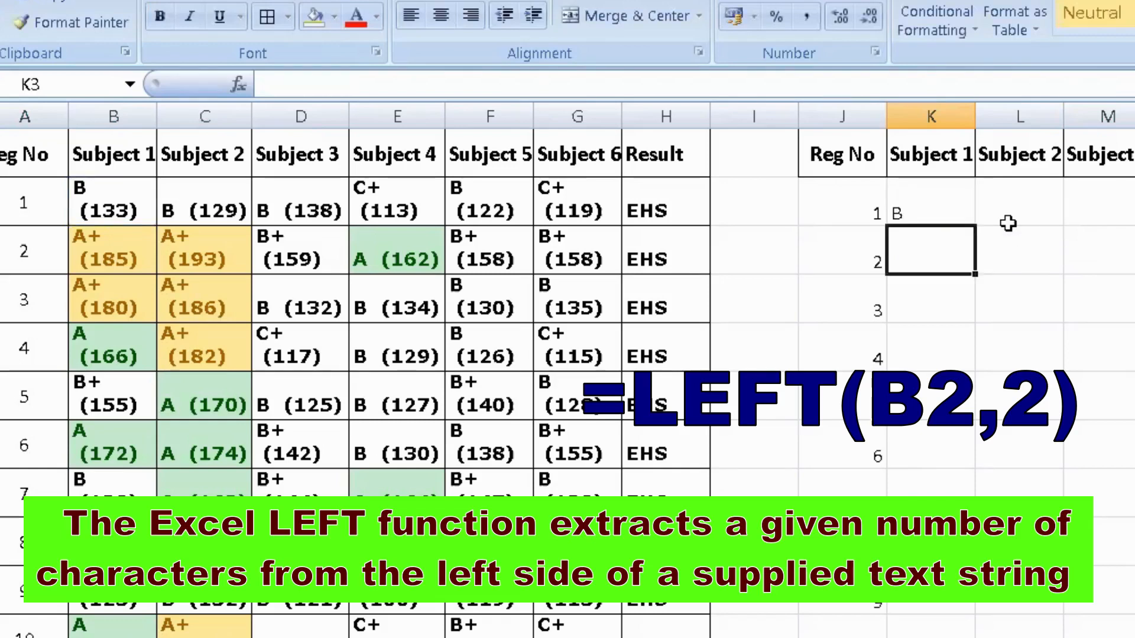
# Step: Fill the K2 grade formula across to Subject 6 in P2, and down through all the student rows
pyautogui.click(912, 215)
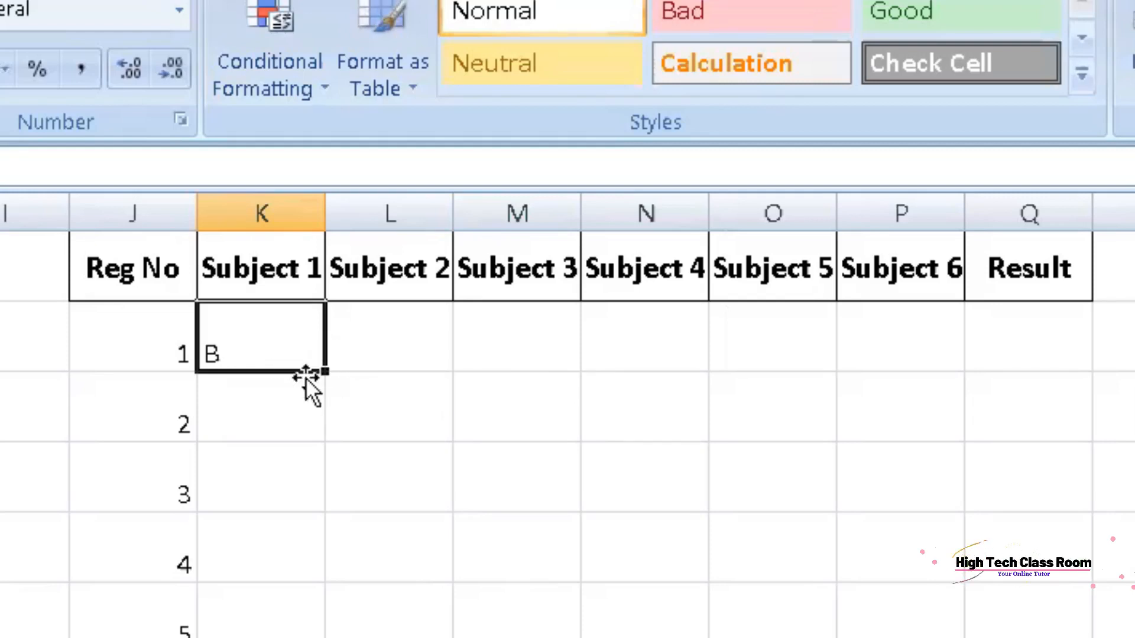
pyautogui.moveTo(326, 374); pyautogui.dragTo(912, 365)
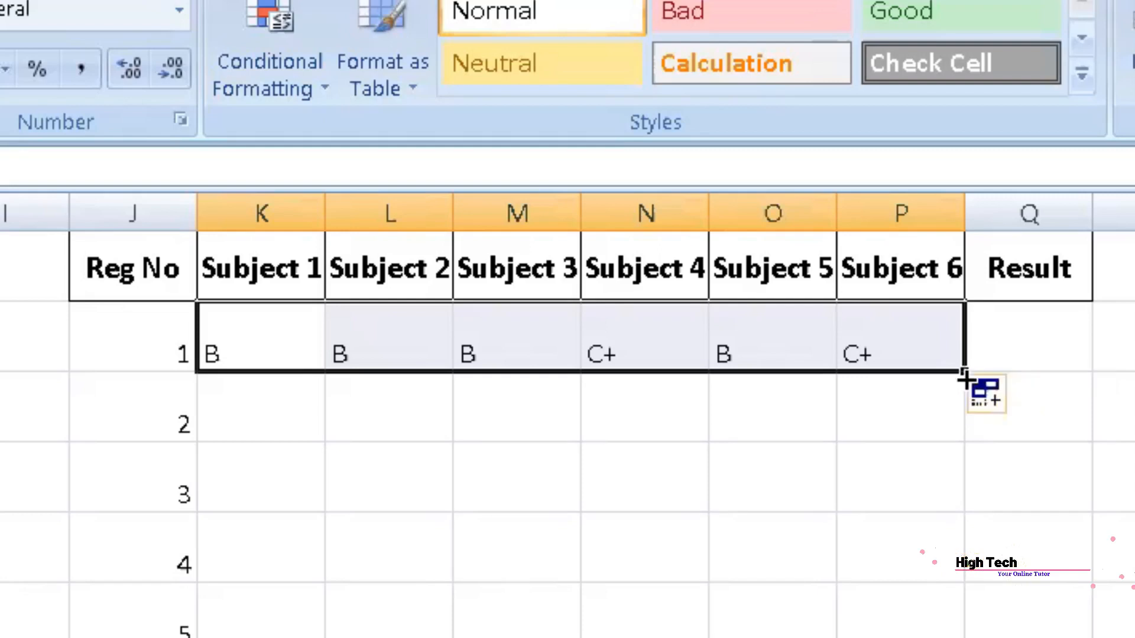
pyautogui.moveTo(964, 373); pyautogui.dragTo(966, 637)
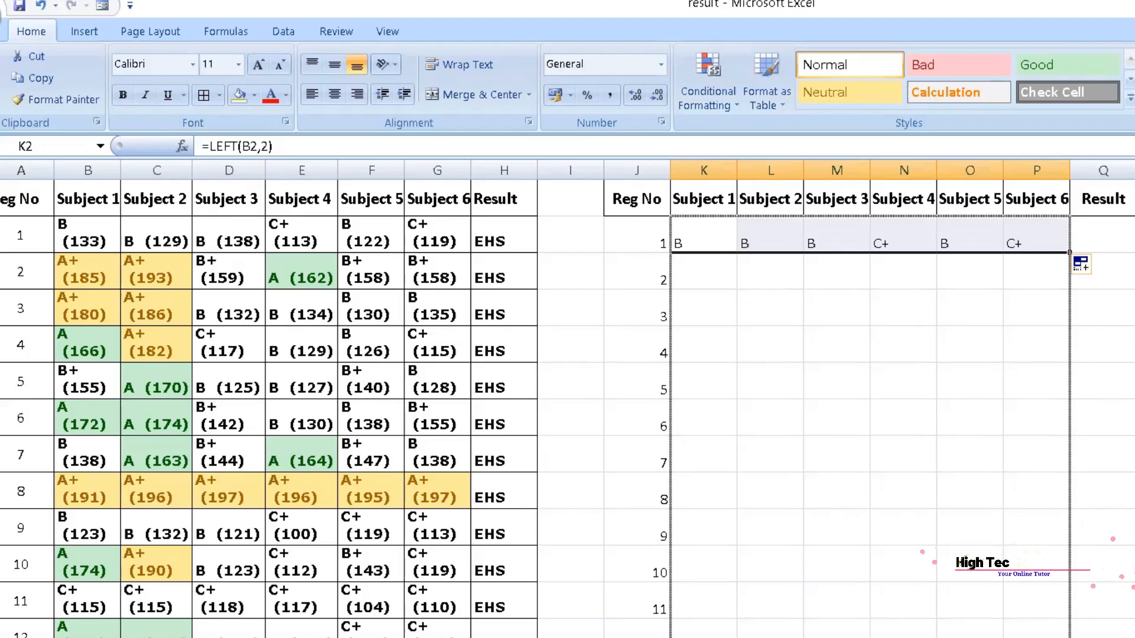
pyautogui.moveTo(1069, 252); pyautogui.dragTo(1069, 637)
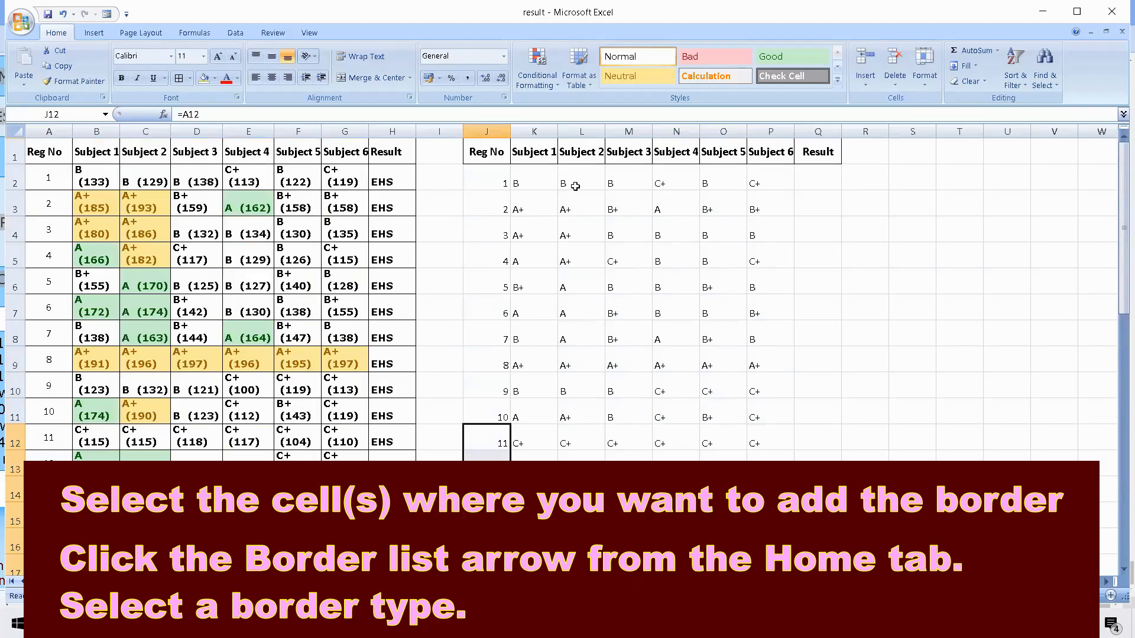
# Step: Apply all borders to the new table's student rows, from J2 down through the Subject 6 column
pyautogui.moveTo(484, 171); pyautogui.dragTo(768, 585)
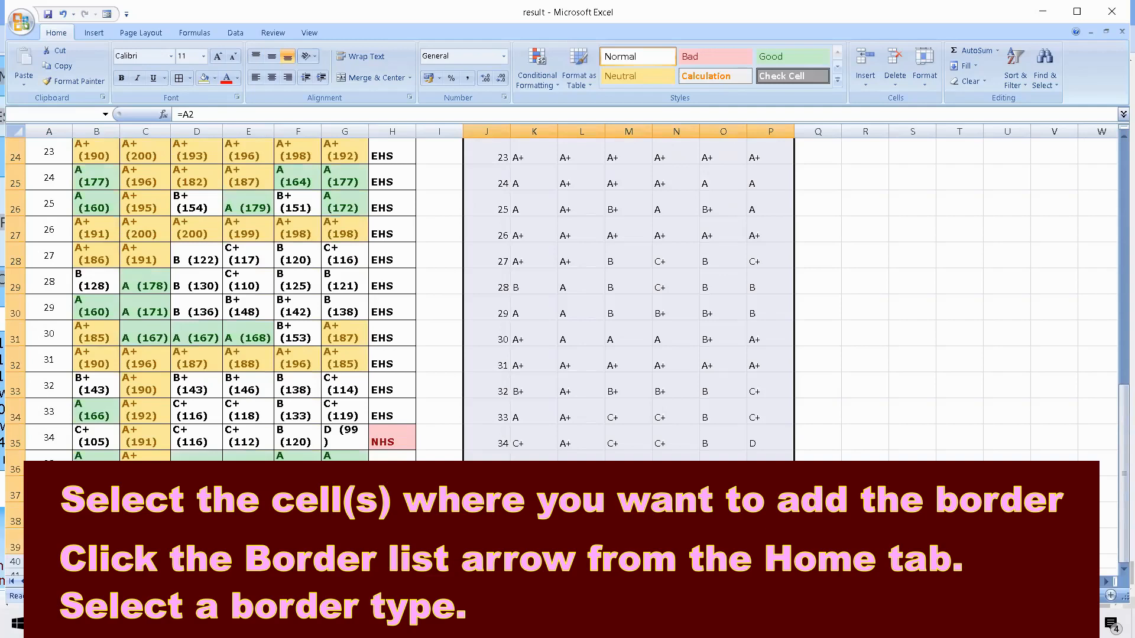
pyautogui.click(189, 78)
pyautogui.click(201, 193)
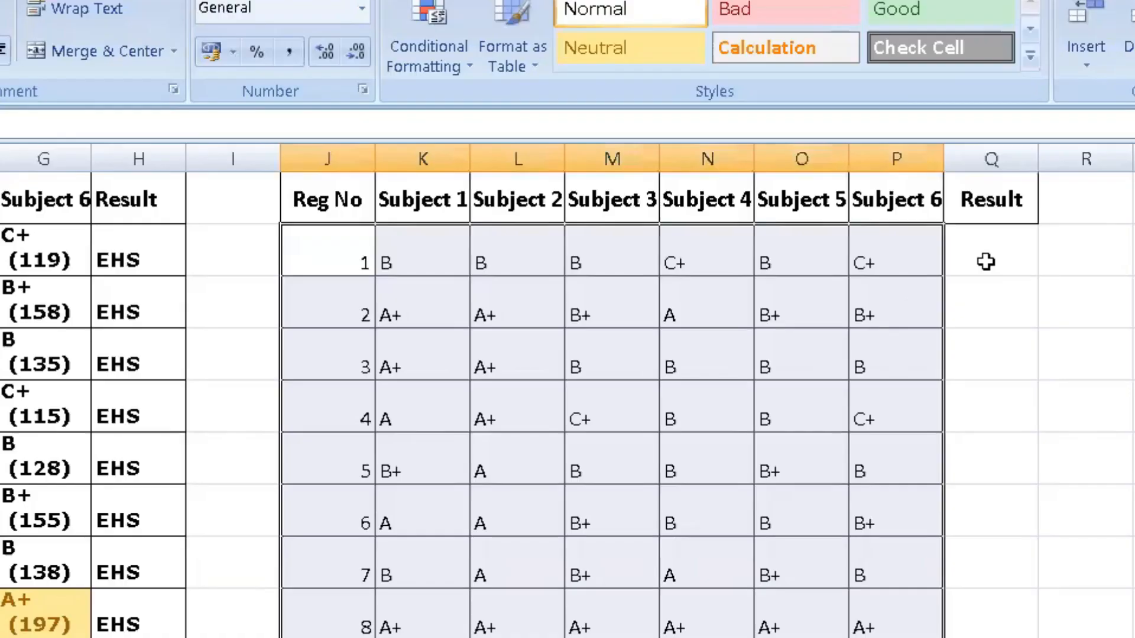
# Step: Enter the formula =H2 in cell Q2 and fill it down the new table's Result column
pyautogui.click(815, 184)
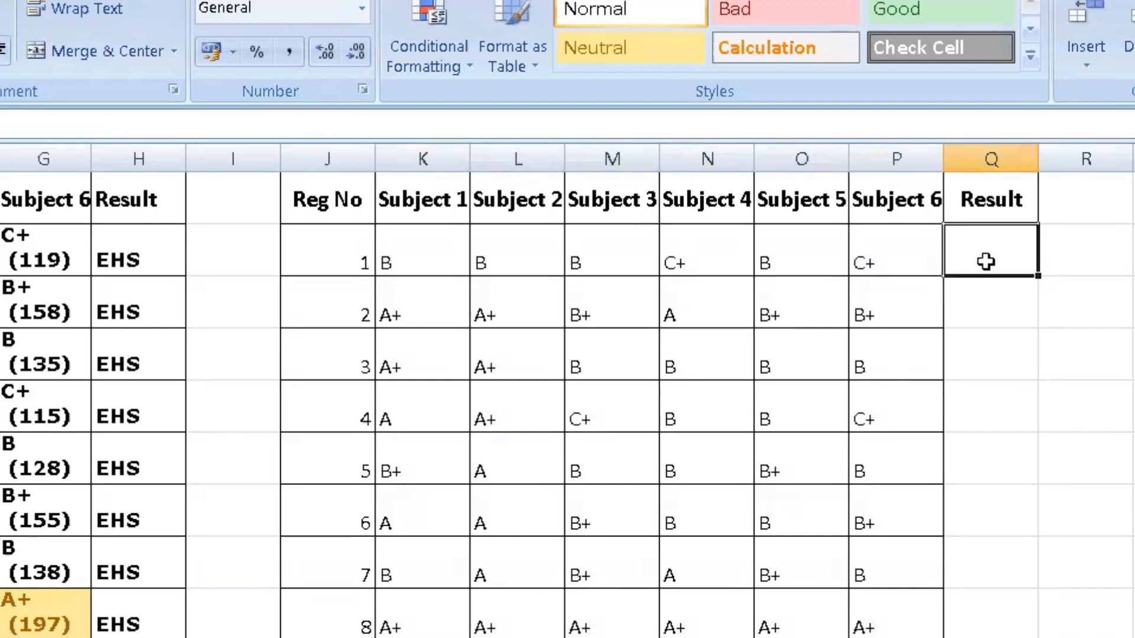
pyautogui.write('=')
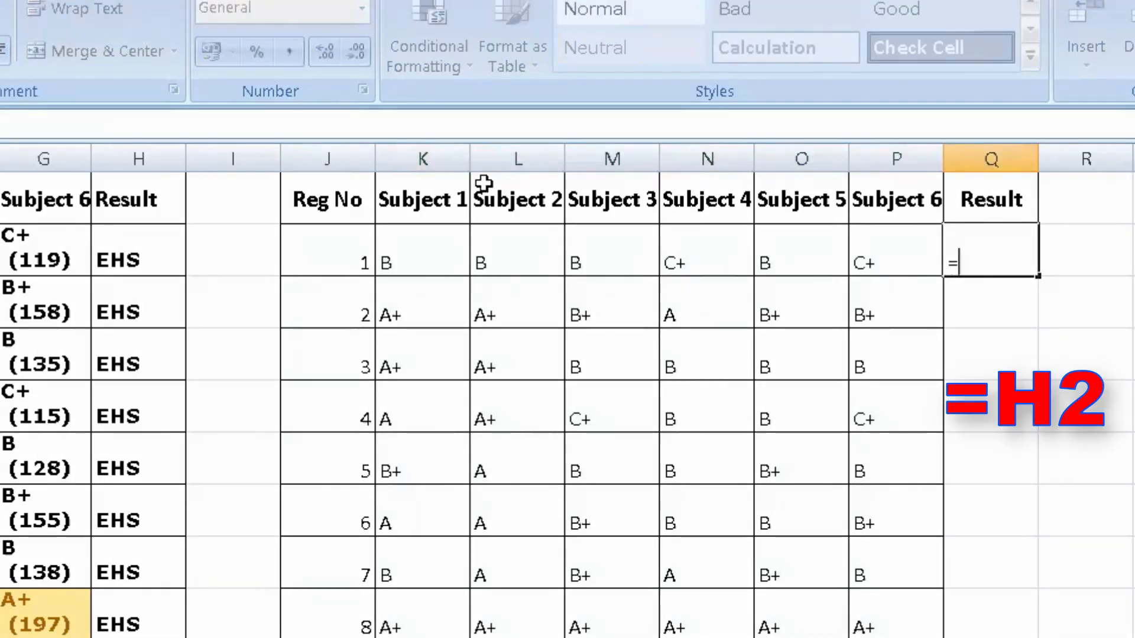
pyautogui.click(133, 253)
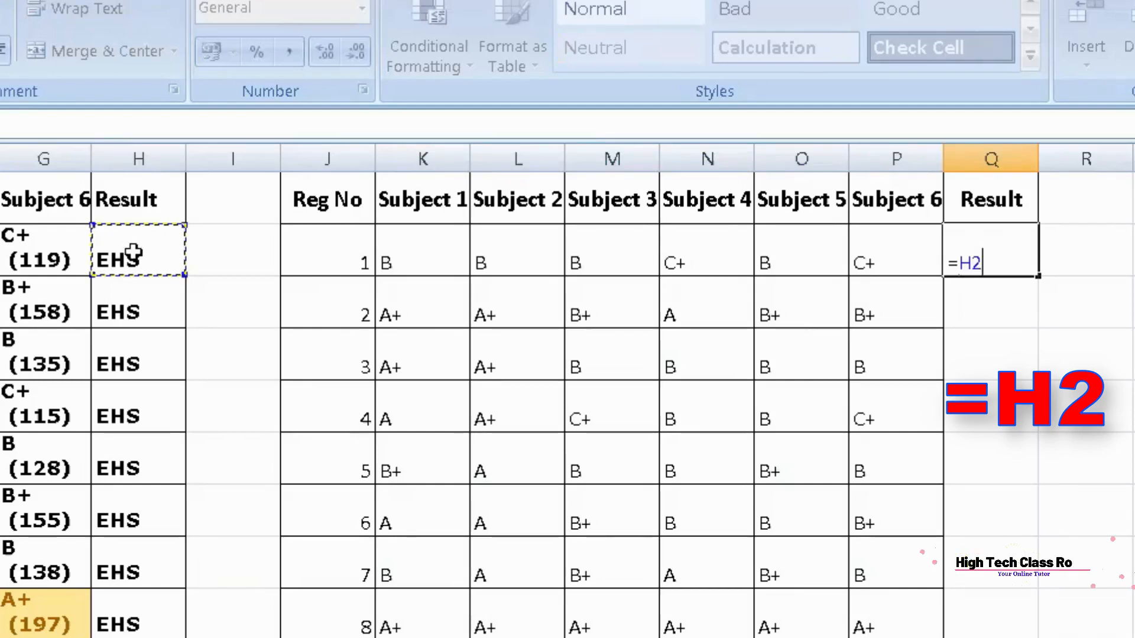
pyautogui.press('Return')
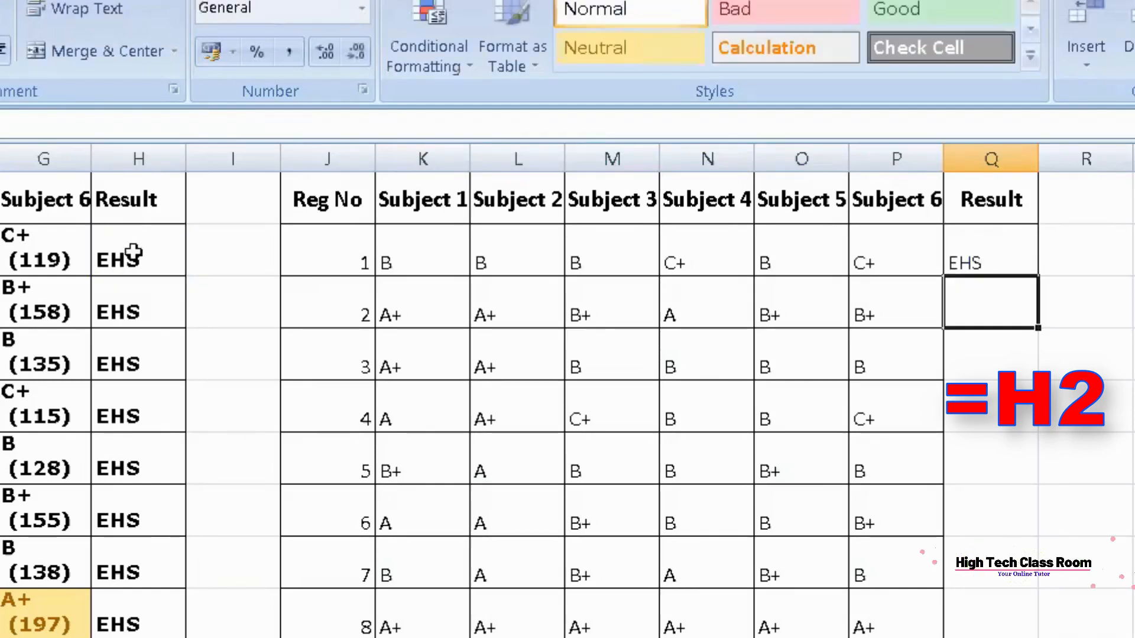
pyautogui.click(999, 266)
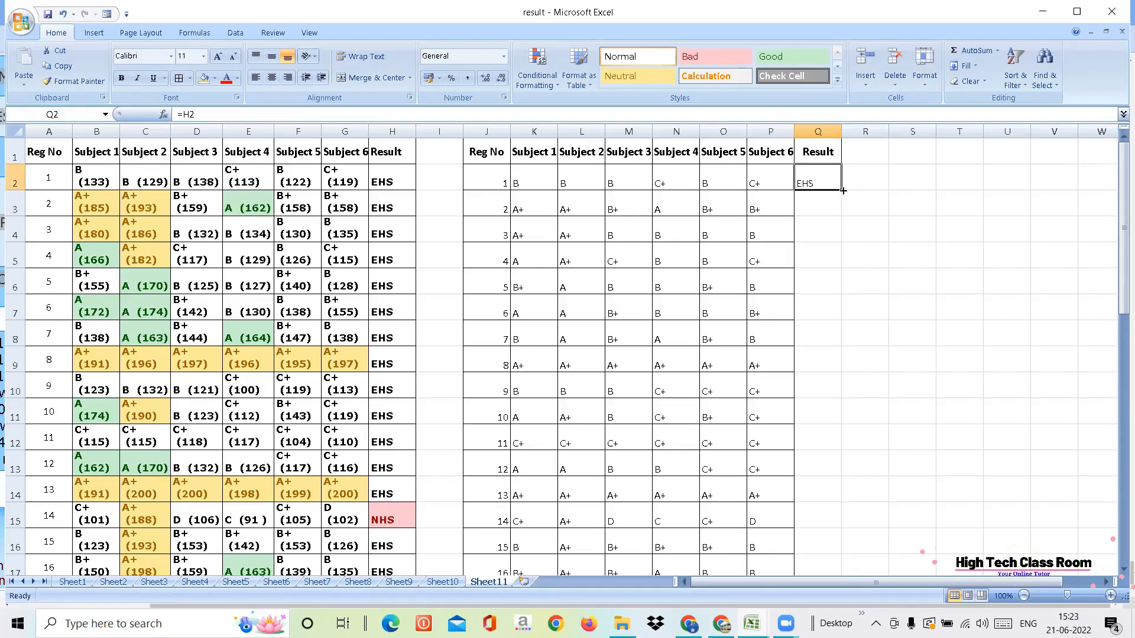
pyautogui.moveTo(842, 190); pyautogui.dragTo(848, 434)
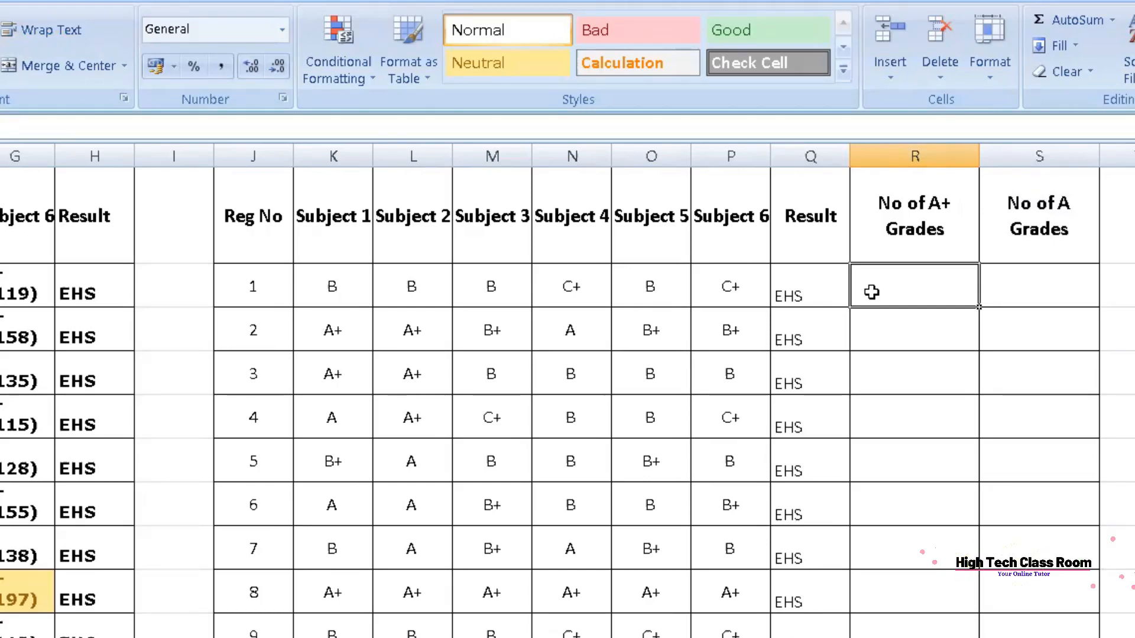
# Step: Enter the formula =COUNTIF(K2:P2,"A+") in cell R2 to count the first student's A+ grades
pyautogui.write('=')
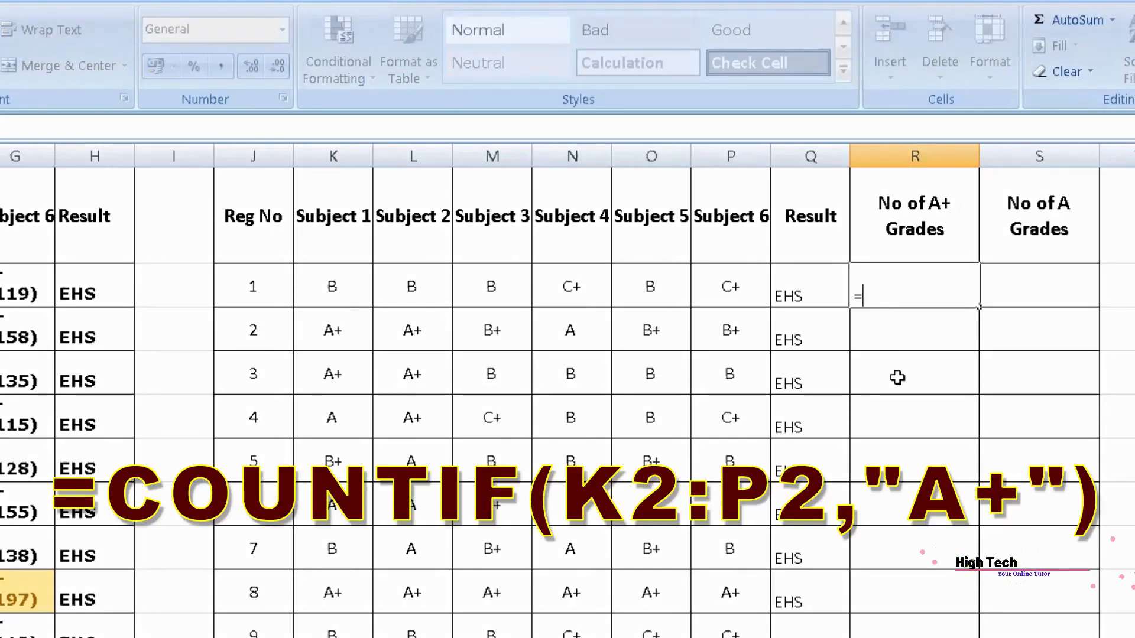
pyautogui.write('countif')
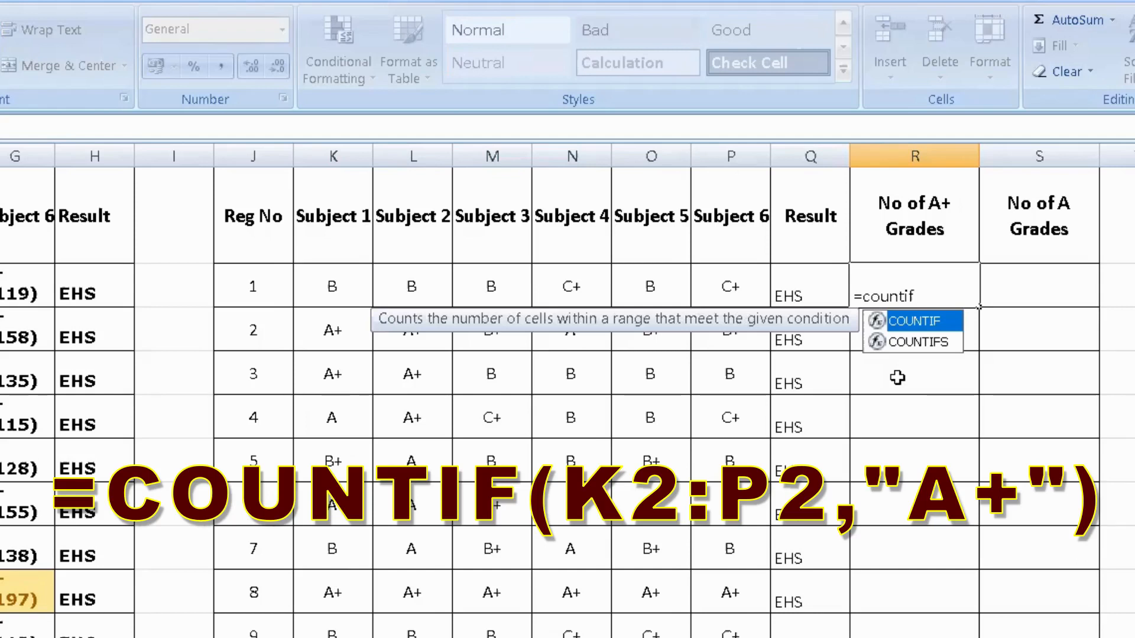
pyautogui.write('(')
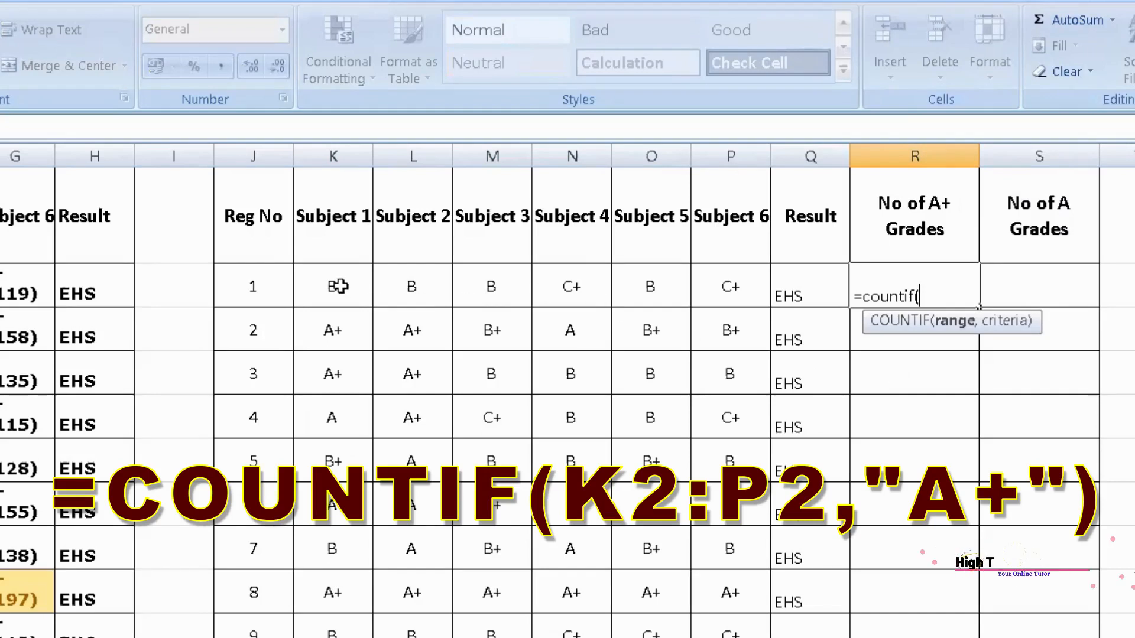
pyautogui.moveTo(333, 288); pyautogui.dragTo(727, 282)
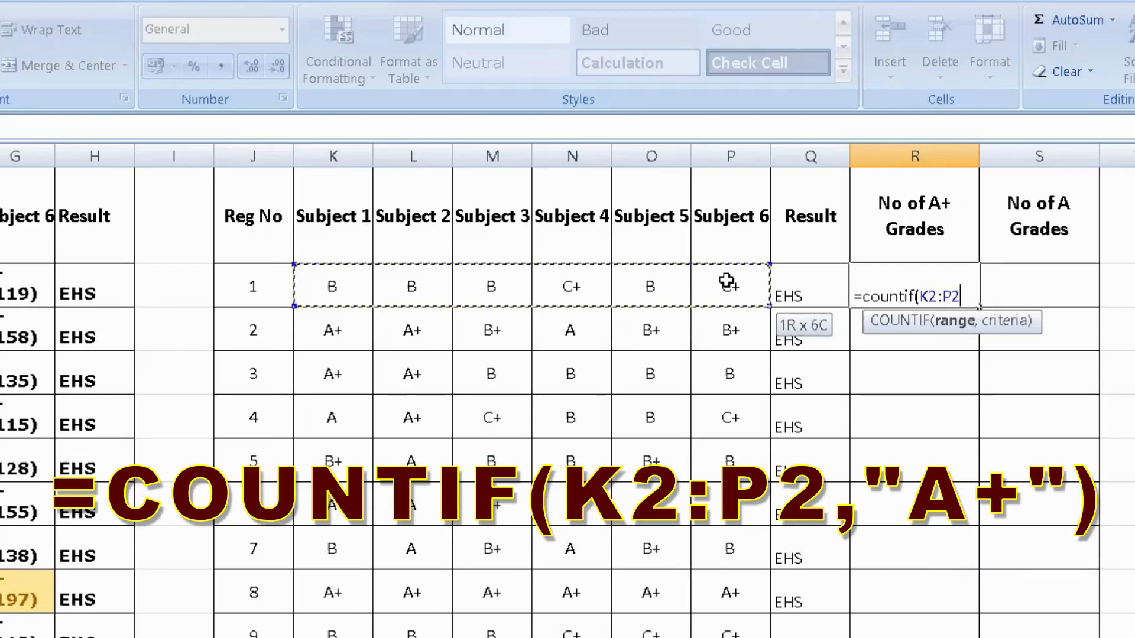
pyautogui.moveTo(727, 281); pyautogui.dragTo(727, 281)
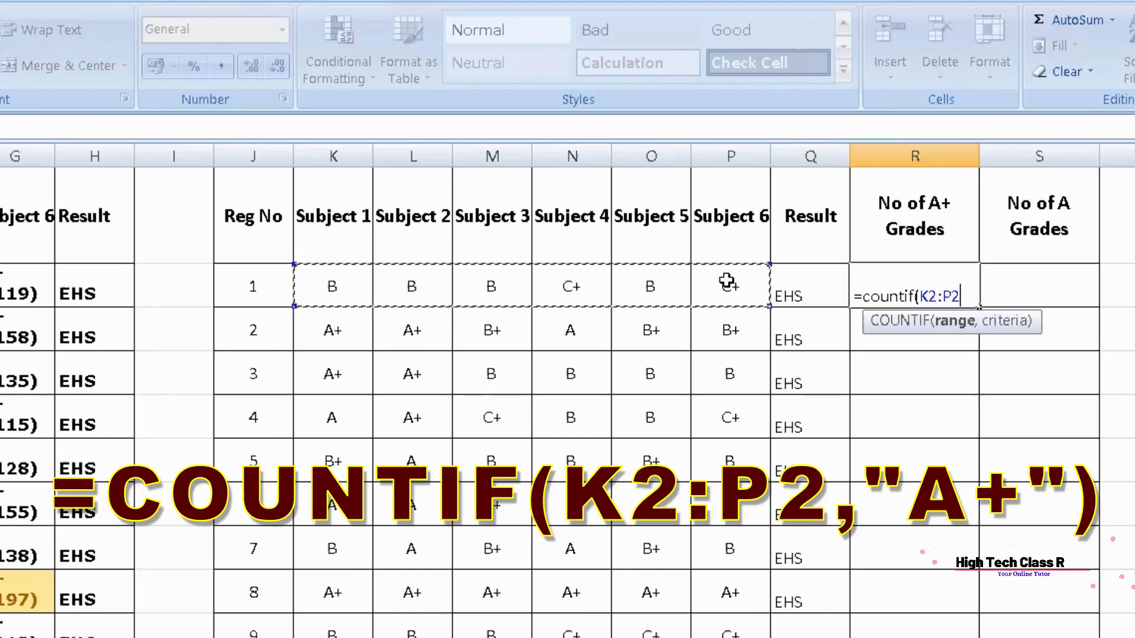
pyautogui.write(',')
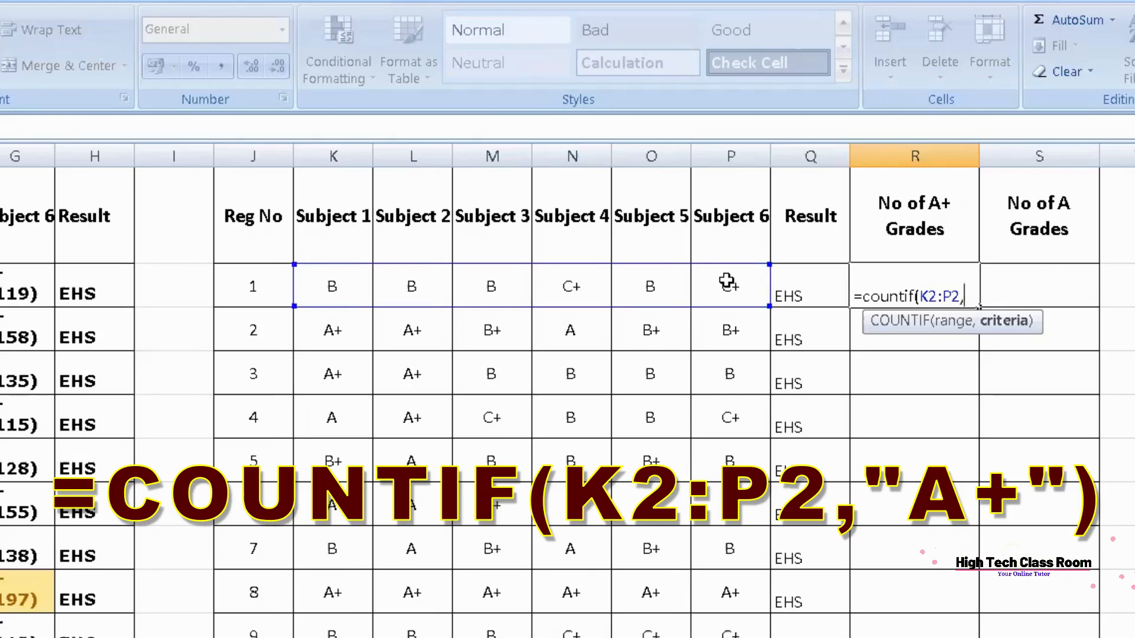
pyautogui.write('"A+")')
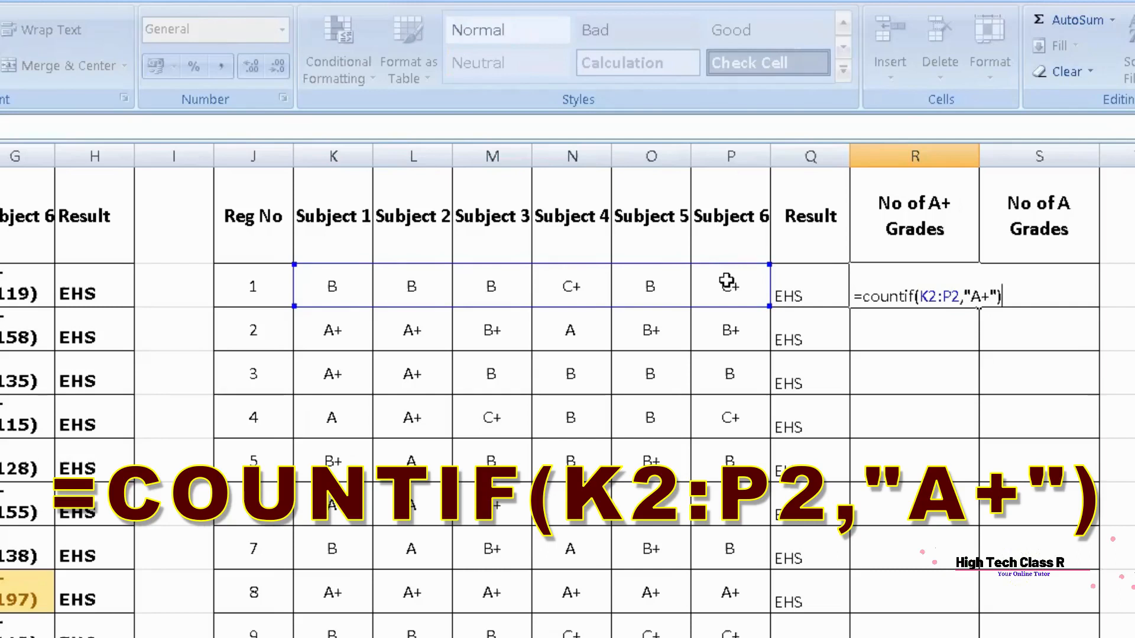
pyautogui.press('Return')
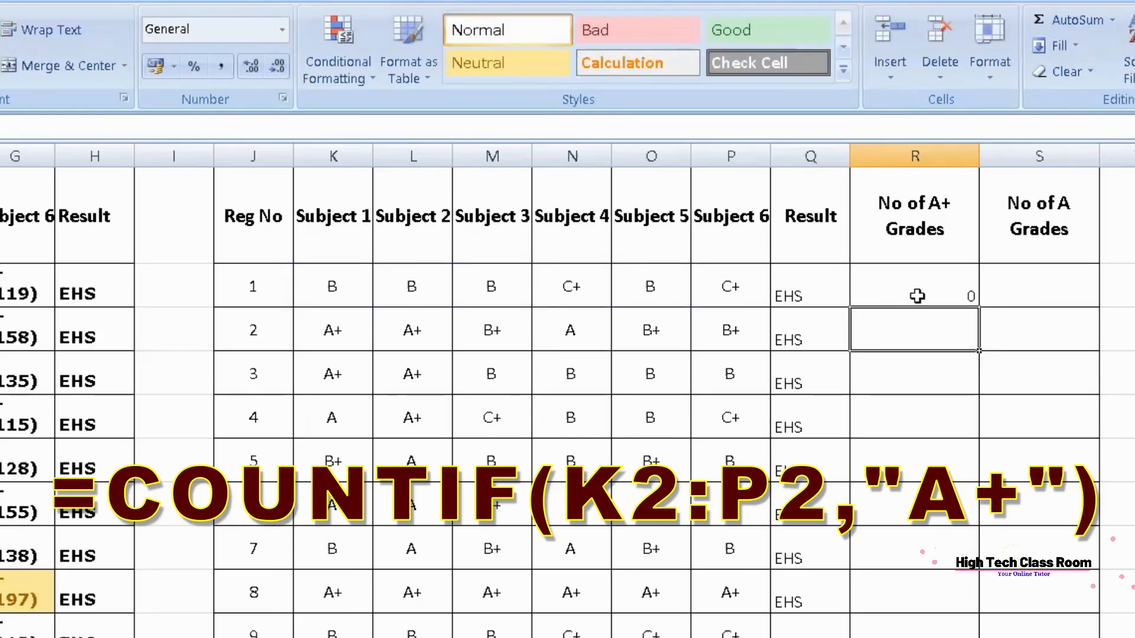
# Step: Fill the R2 formula down the No of A+ Grades column for all students, checking the second student's count against their grades
pyautogui.click(931, 283)
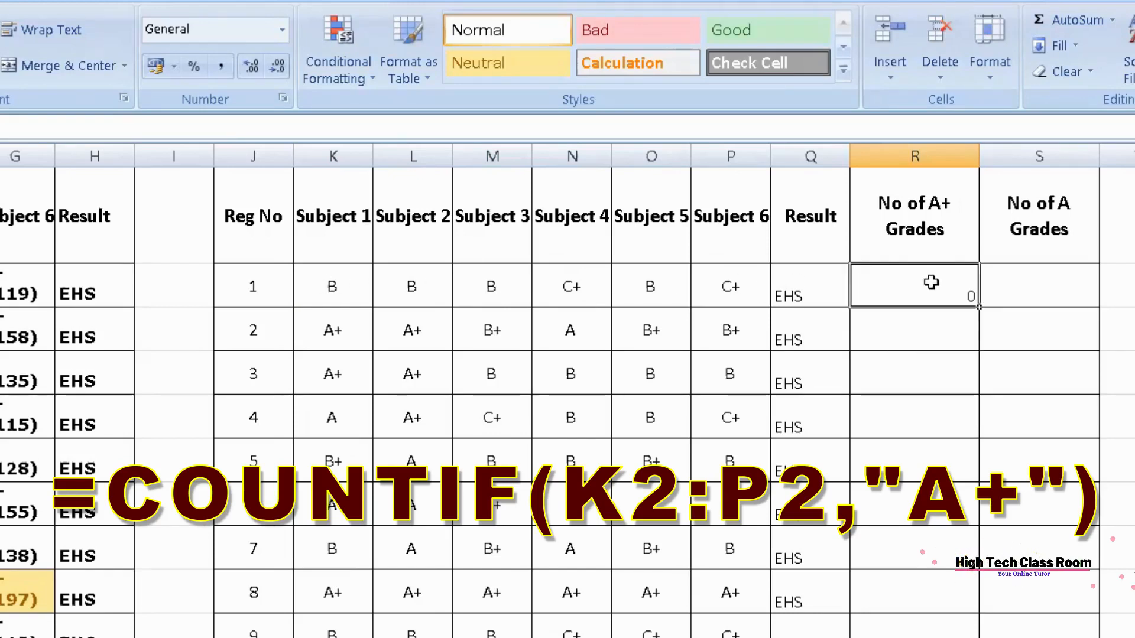
pyautogui.moveTo(979, 308); pyautogui.dragTo(976, 348)
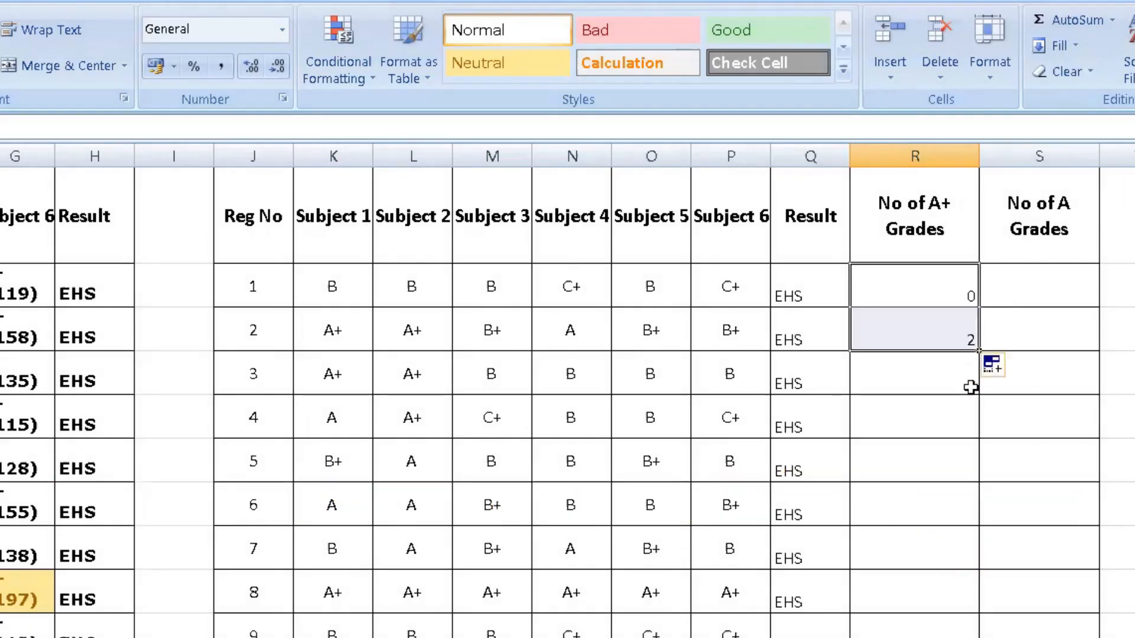
pyautogui.click(344, 342)
pyautogui.click(405, 338)
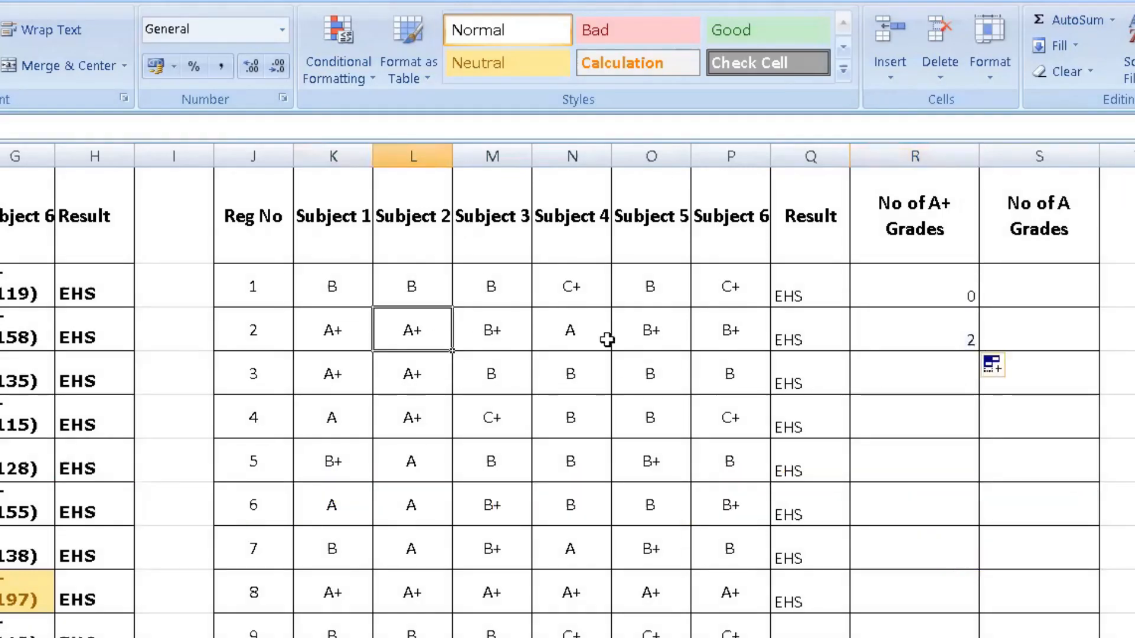
pyautogui.click(940, 339)
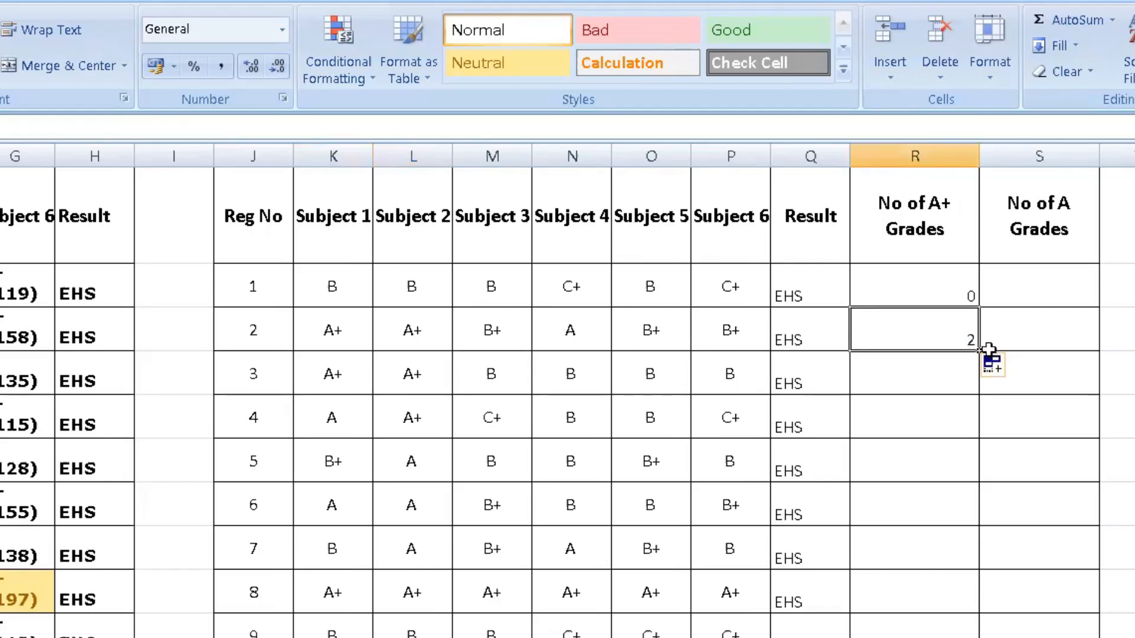
pyautogui.moveTo(979, 349); pyautogui.dragTo(979, 637)
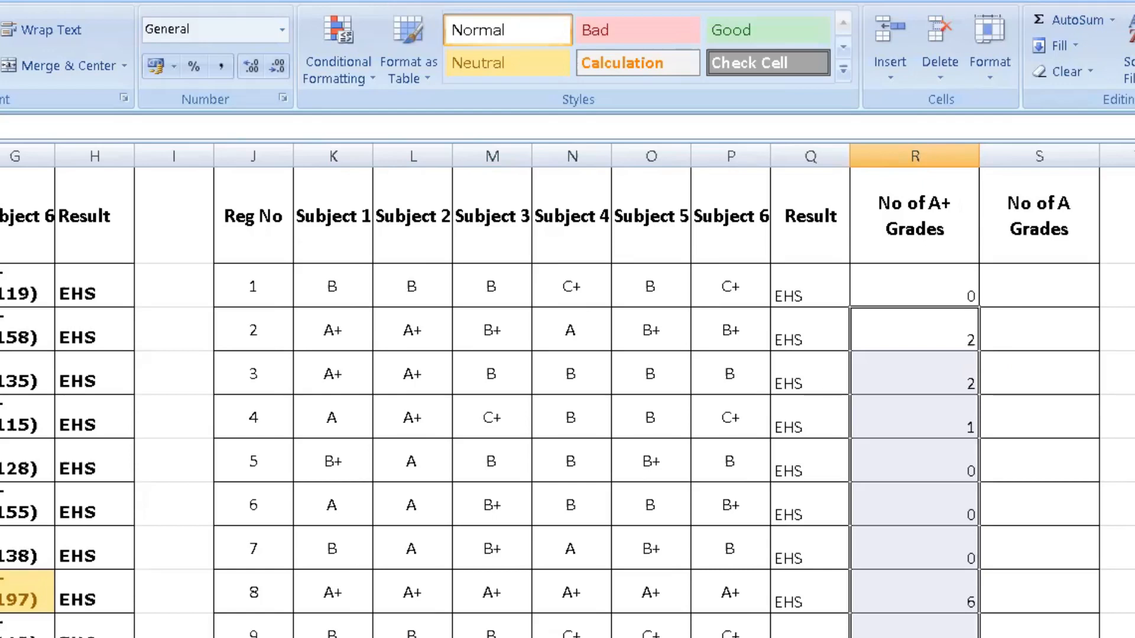
pyautogui.scroll(-1, 567, 402)
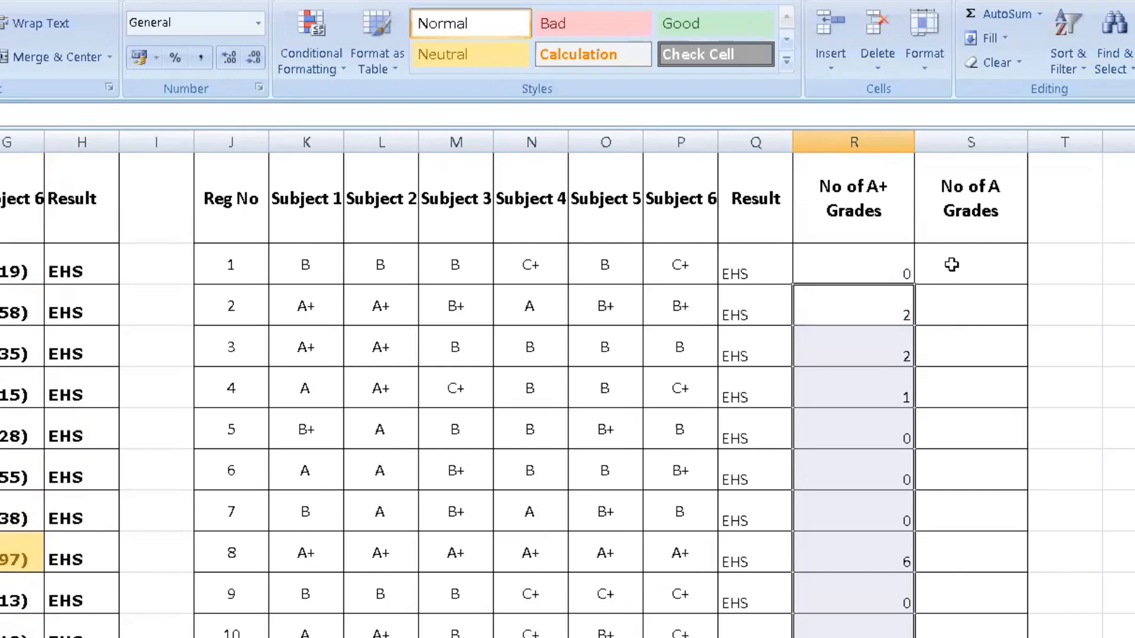
# Step: Enter the formula =COUNTIF(K2:P2,"A ") in cell S2, with a space after the A, to count the first student's A grades
pyautogui.click(951, 263)
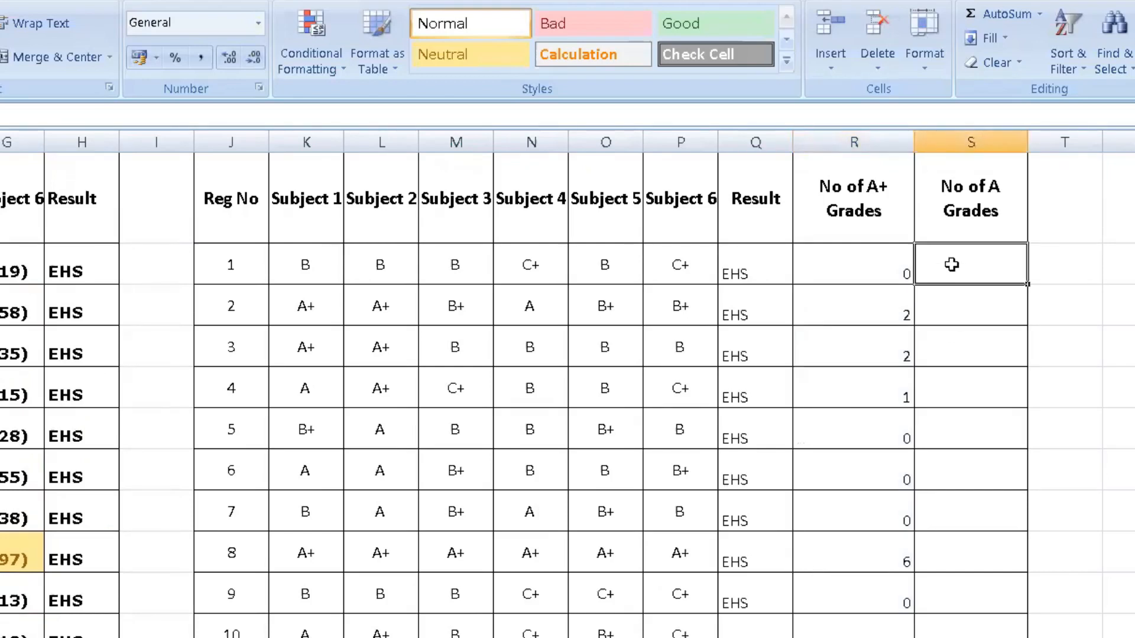
pyautogui.write('=countif')
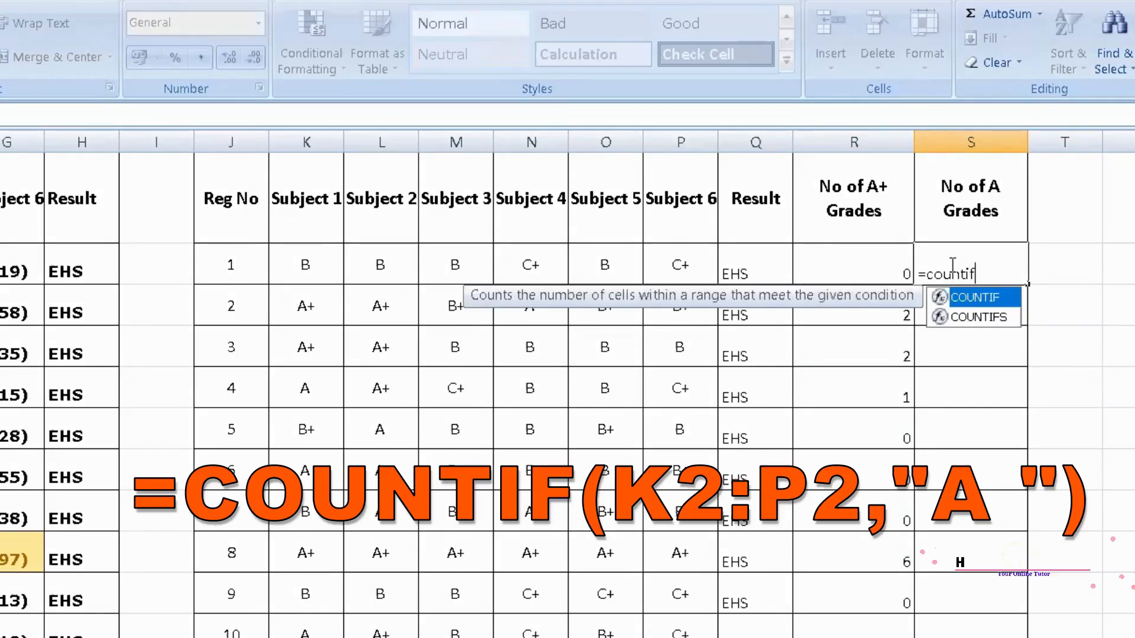
pyautogui.write('(')
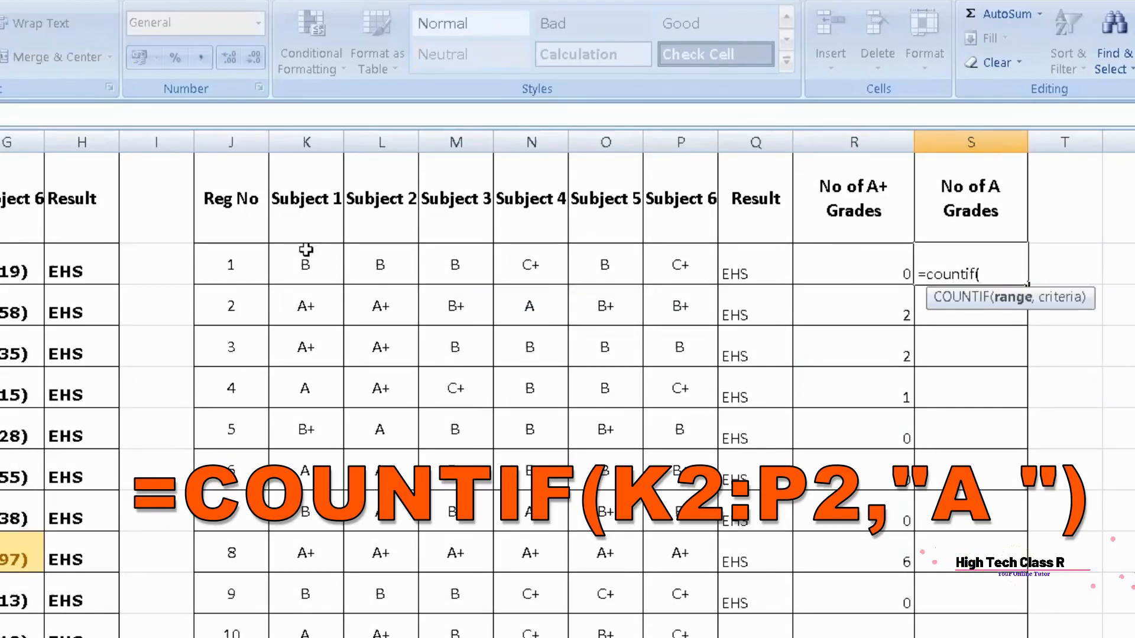
pyautogui.click(297, 266)
pyautogui.moveTo(295, 268); pyautogui.dragTo(663, 268)
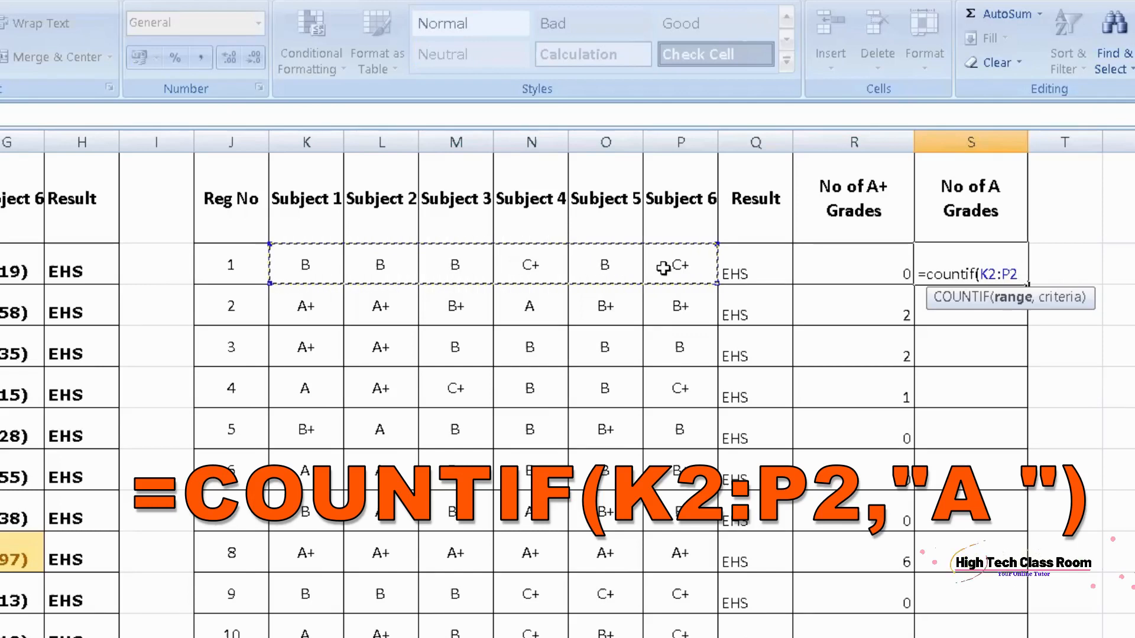
pyautogui.write(',"A')
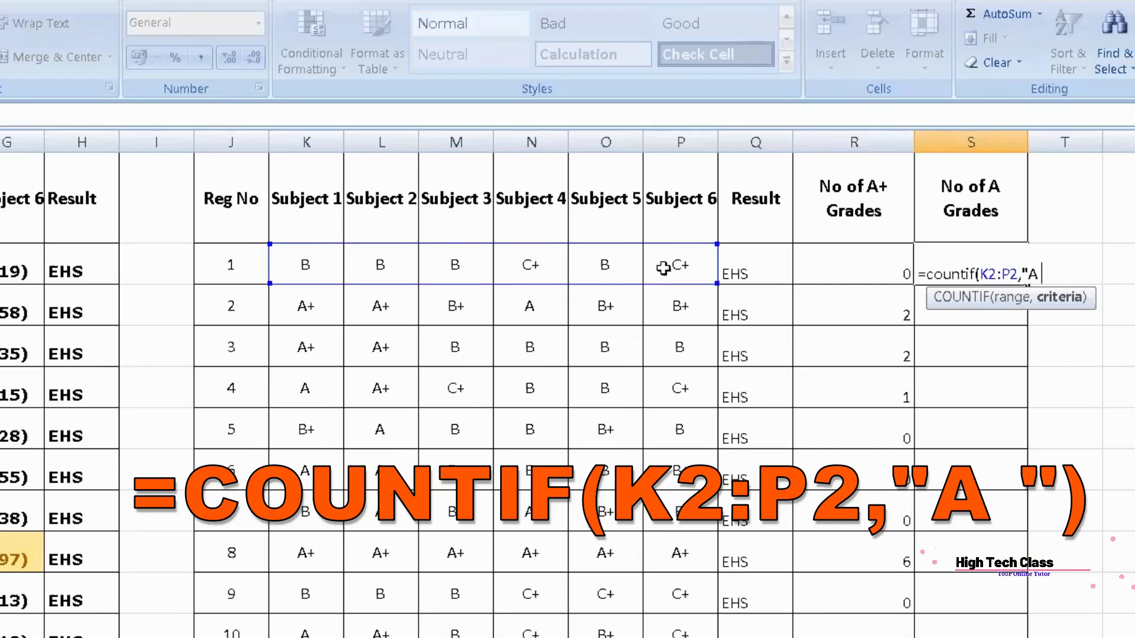
pyautogui.write('"')
pyautogui.press('Return')
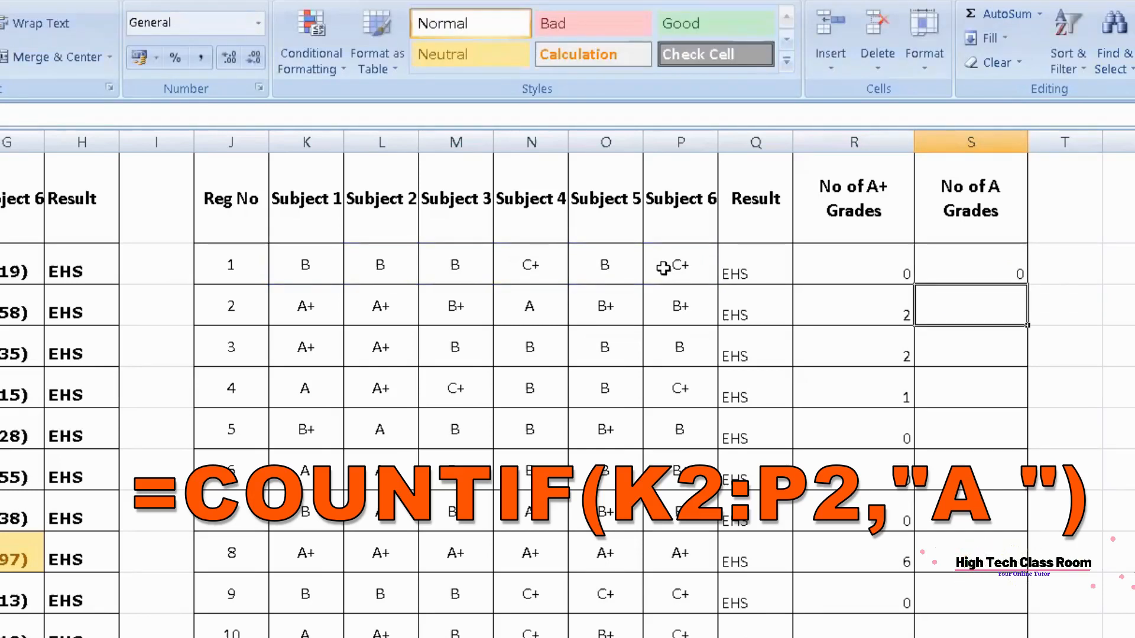
# Step: Fill the S2 formula down the No of A Grades column for all students, checking the second student's A grade against the count
pyautogui.click(974, 267)
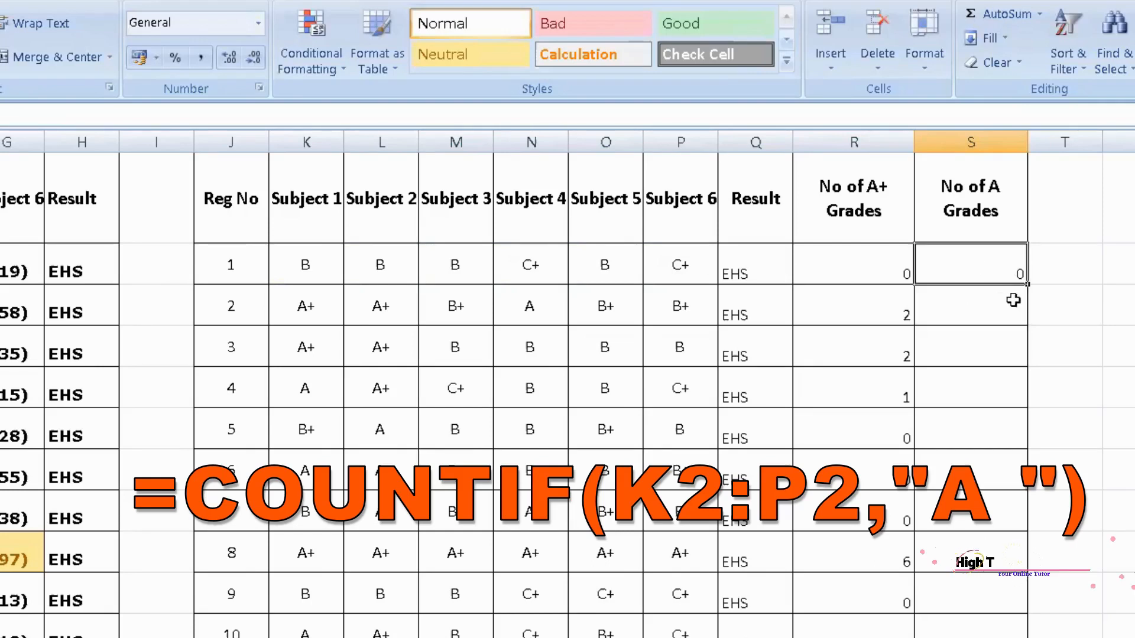
pyautogui.moveTo(1026, 286); pyautogui.dragTo(1019, 359)
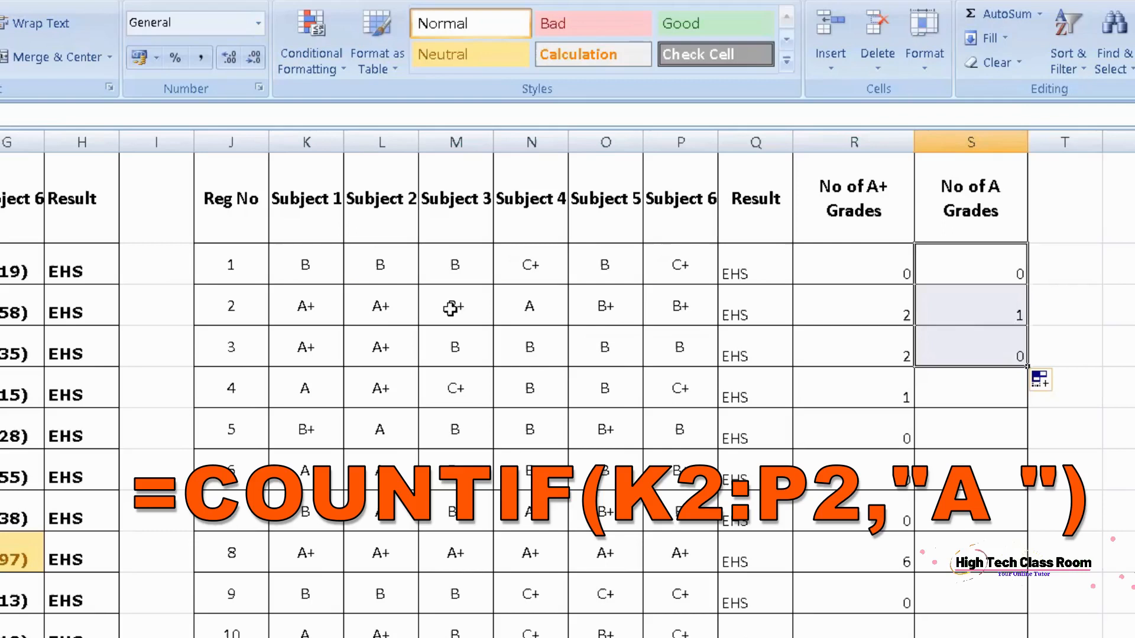
pyautogui.click(543, 306)
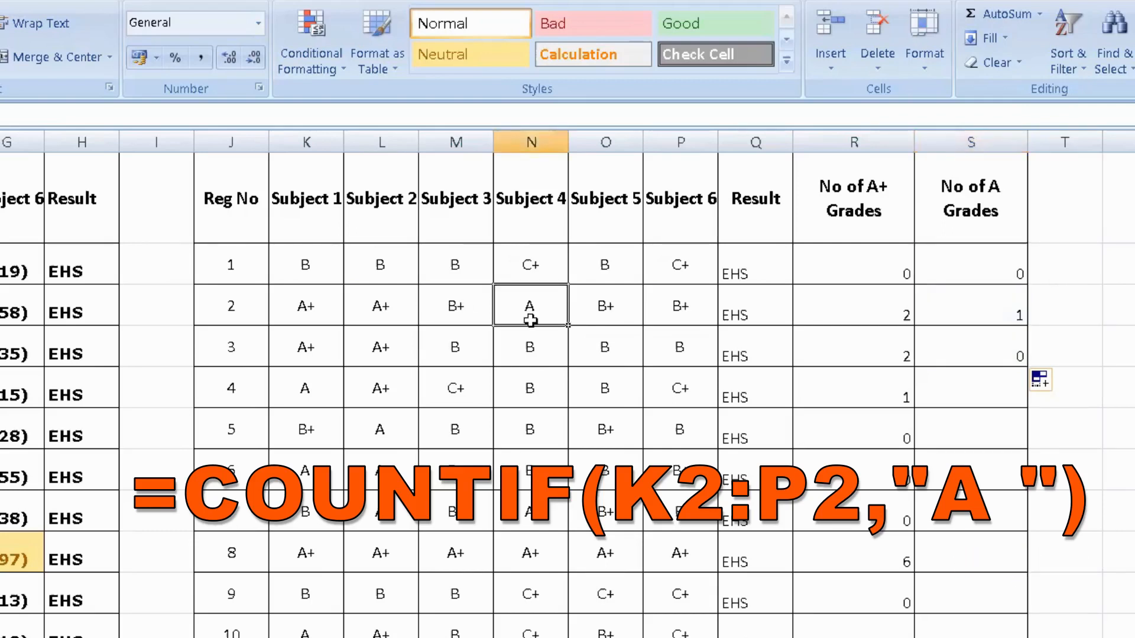
pyautogui.click(970, 353)
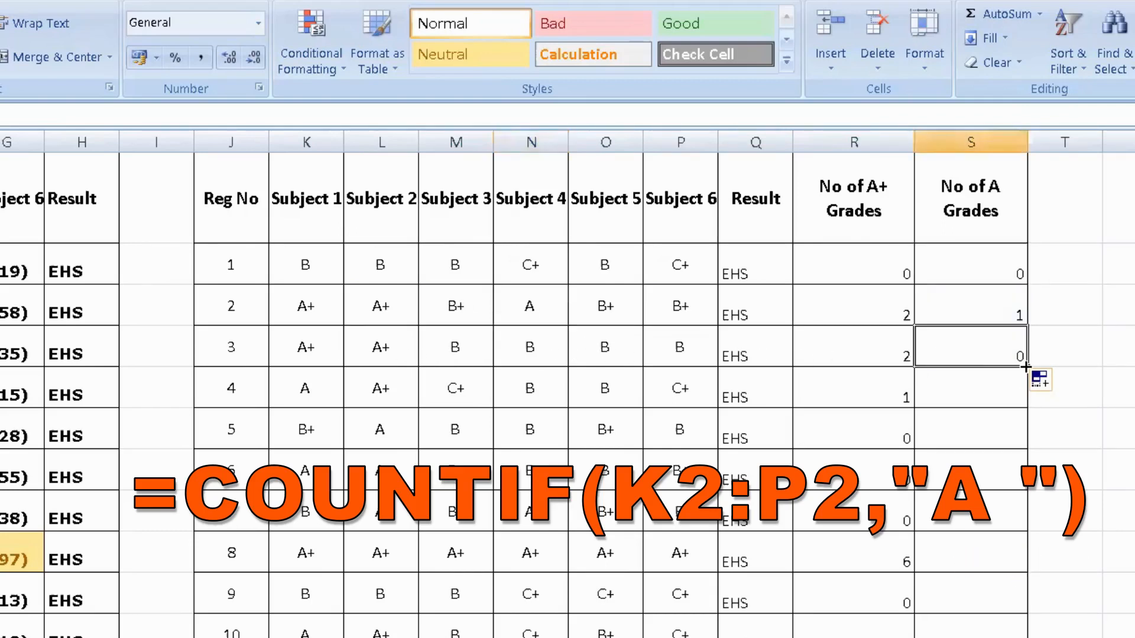
pyautogui.moveTo(1025, 368); pyautogui.dragTo(1027, 637)
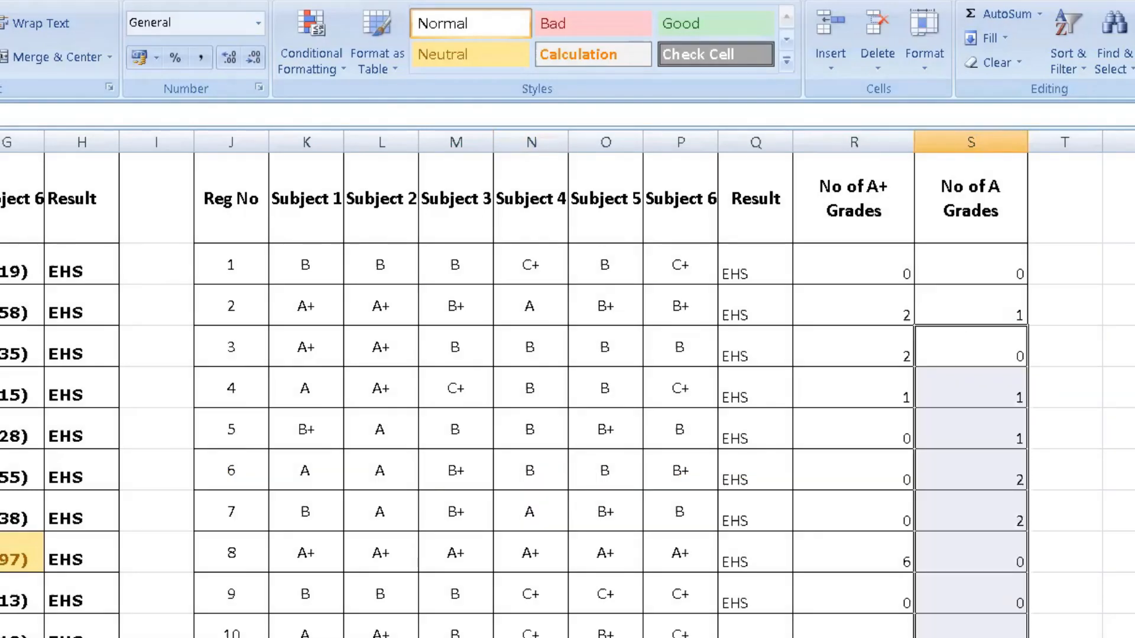
pyautogui.scroll(-3, 568, 390)
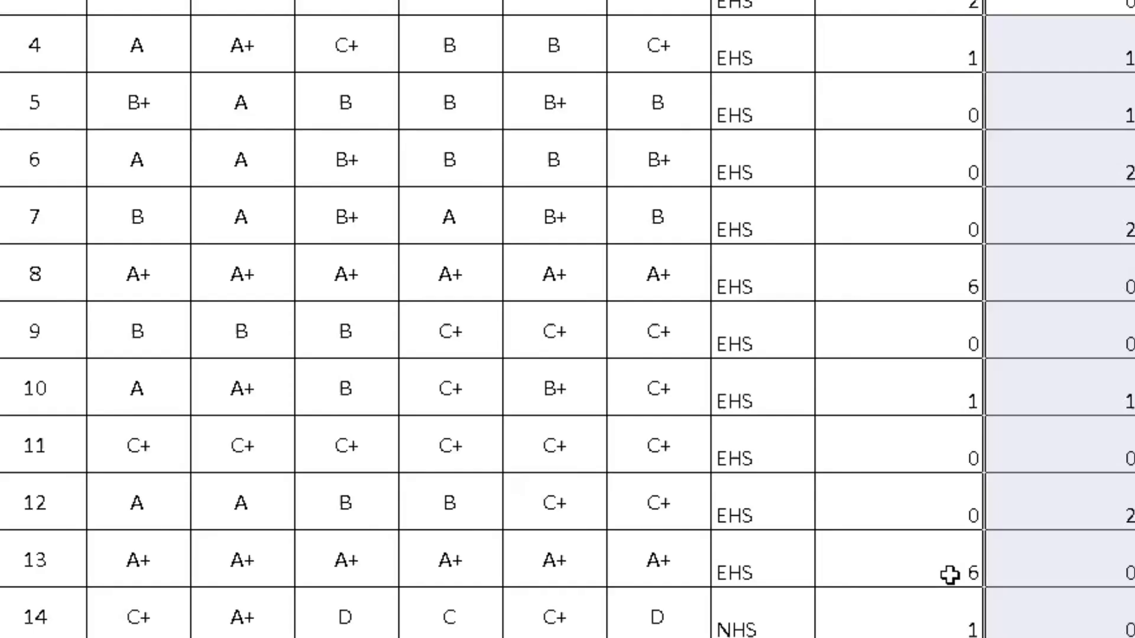
# Step: Enter the formula =COUNTIF(R2:R39,6) in column R beside the No of Full A+ Holders label below the table
pyautogui.click(950, 575)
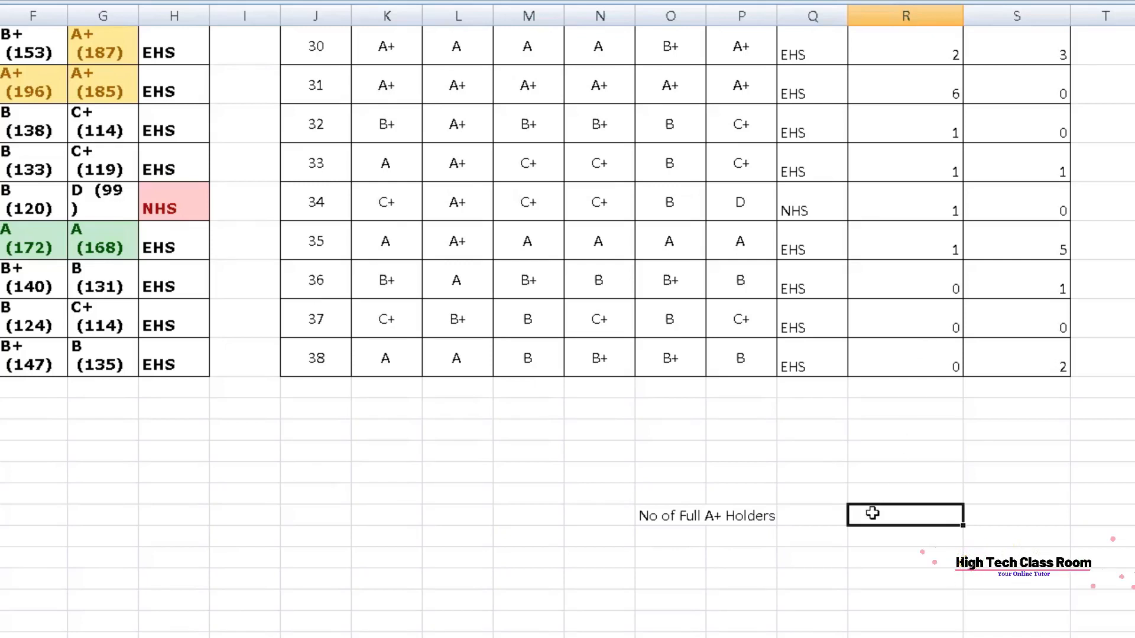
pyautogui.write('=')
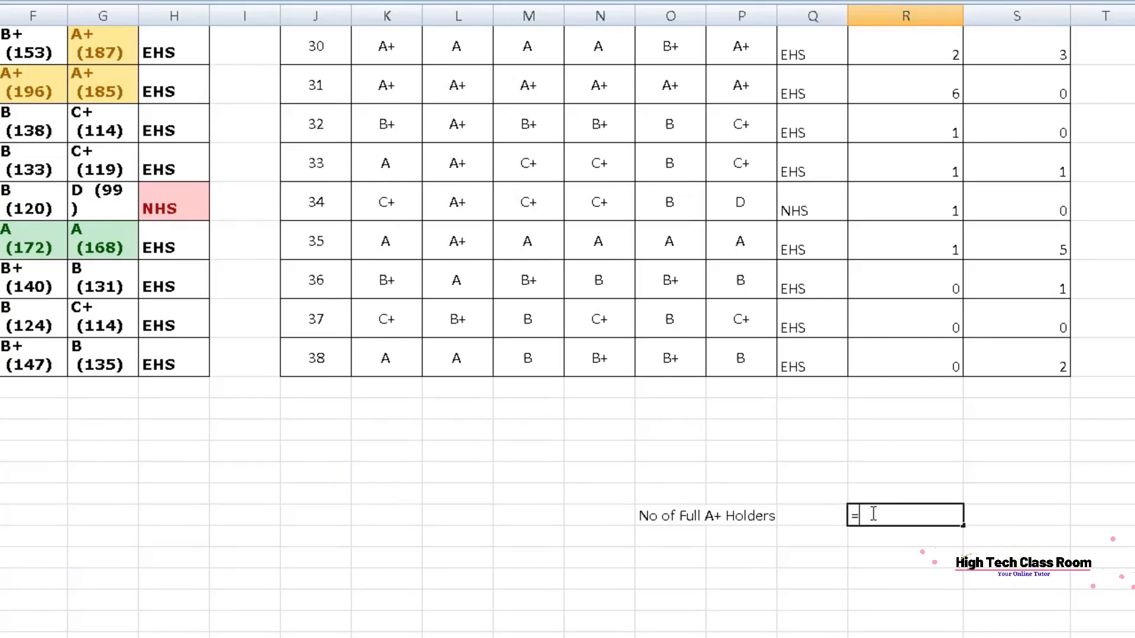
pyautogui.write('countif')
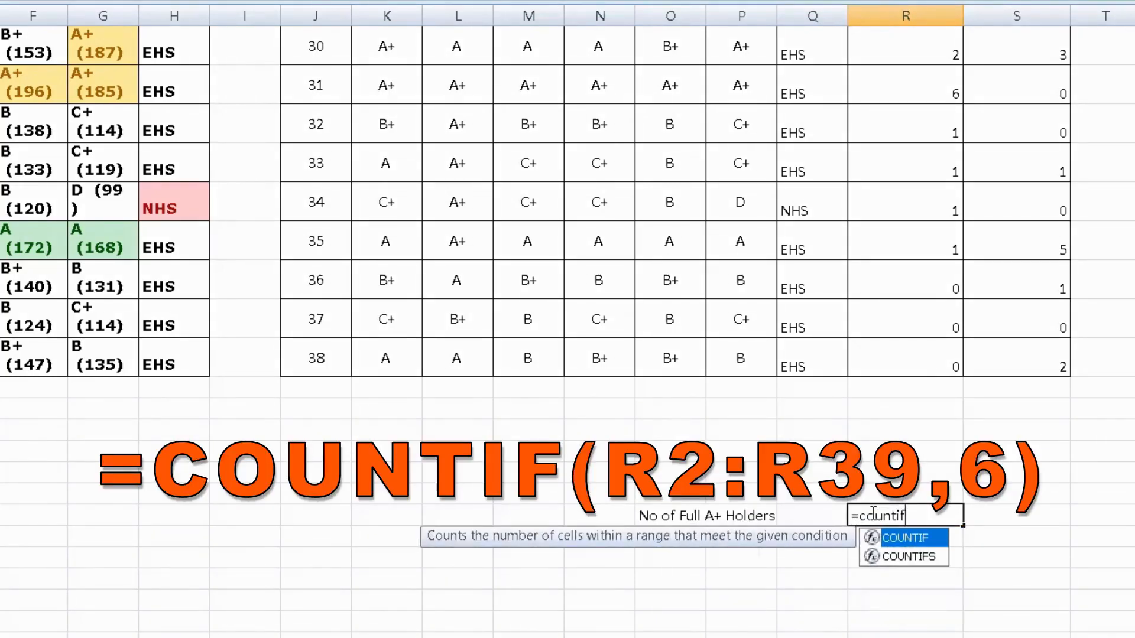
pyautogui.write('(')
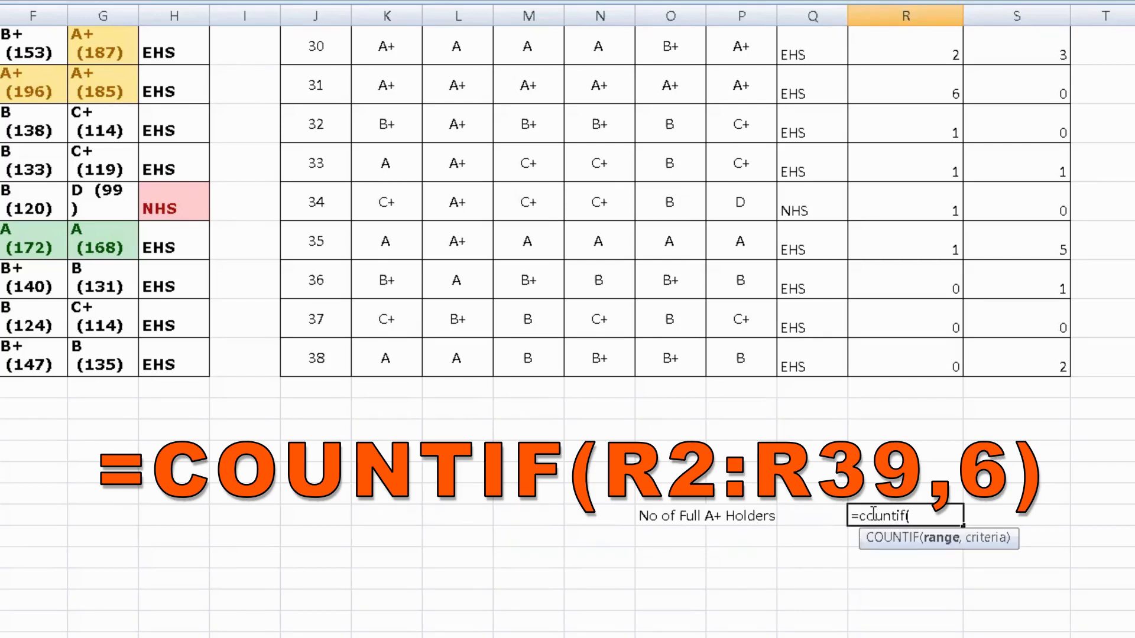
pyautogui.scroll(10, 922, 226)
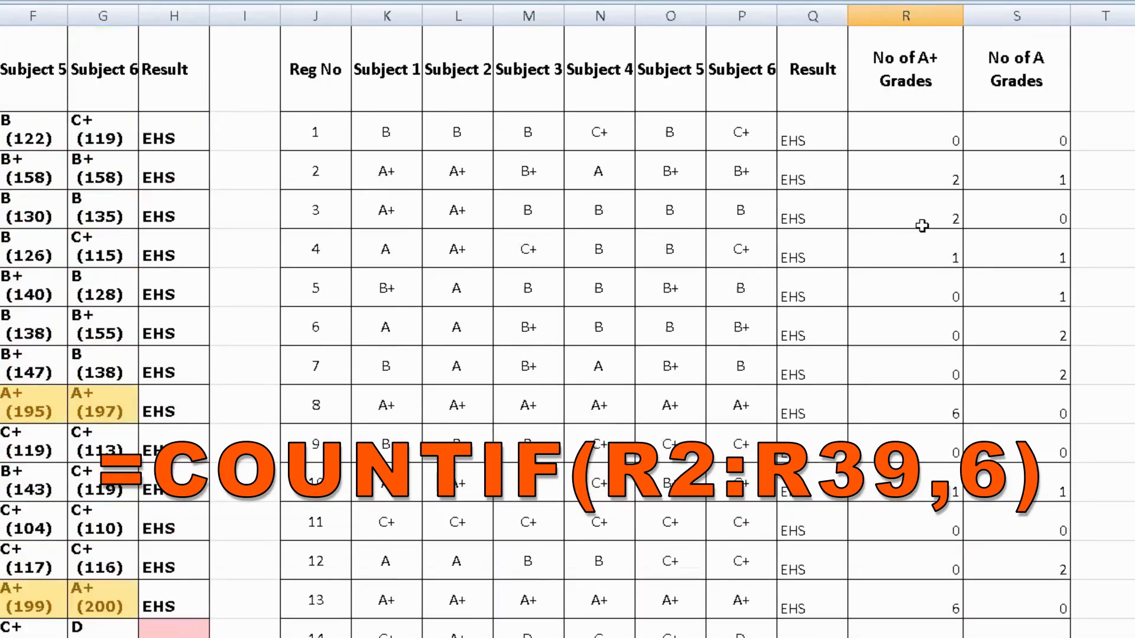
pyautogui.moveTo(926, 143); pyautogui.dragTo(915, 634)
pyautogui.scroll(-1, 943, 593)
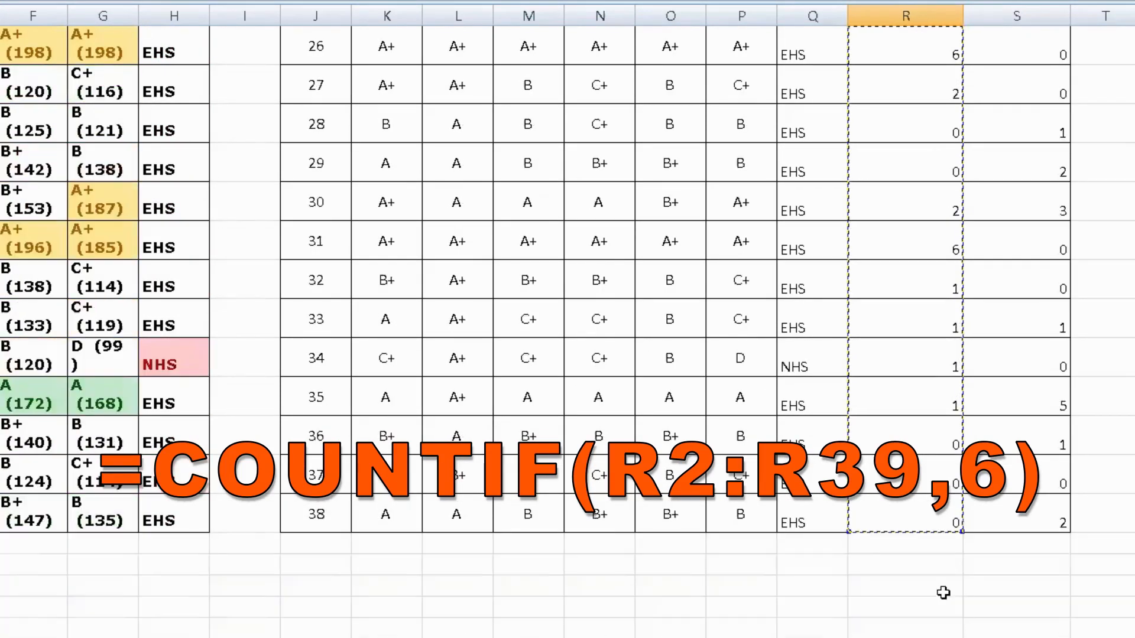
pyautogui.scroll(-1, 943, 593)
pyautogui.write(',')
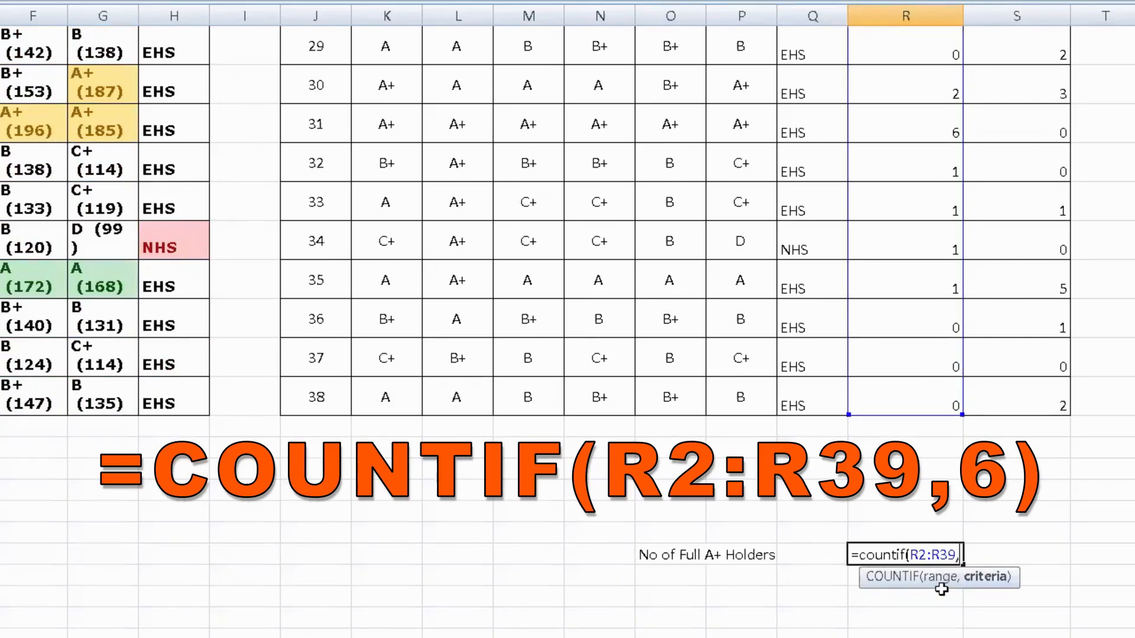
pyautogui.write('6)')
pyautogui.press('Return')
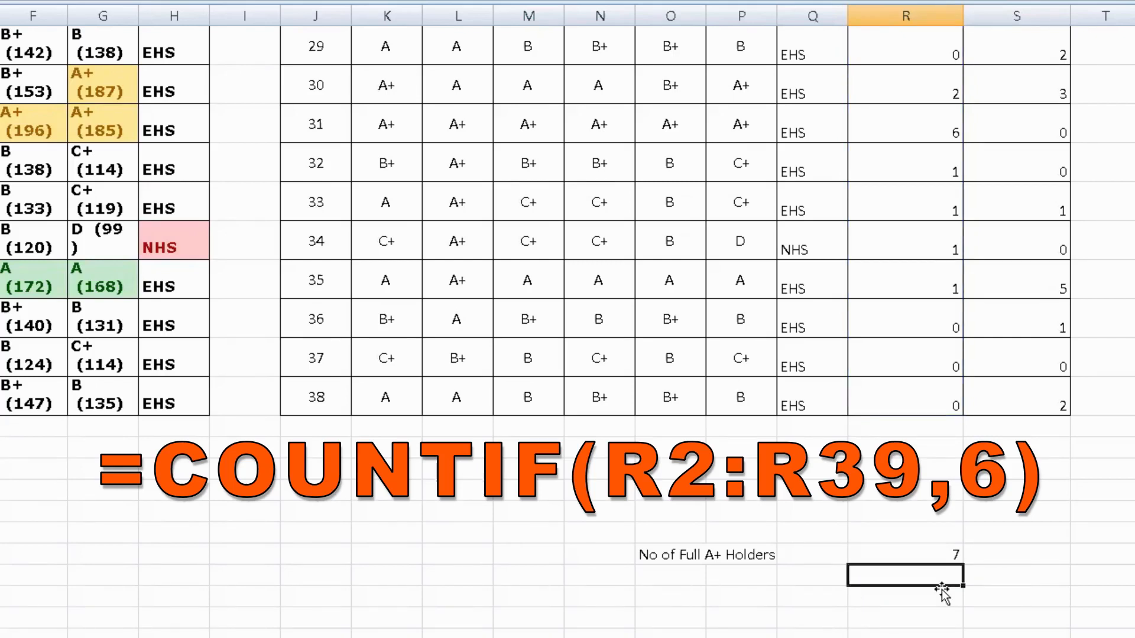
# Step: Make the No of Full A+ Holders and No of 5 A+ holders labels and their counts in O46:R47 bold
pyautogui.click(928, 558)
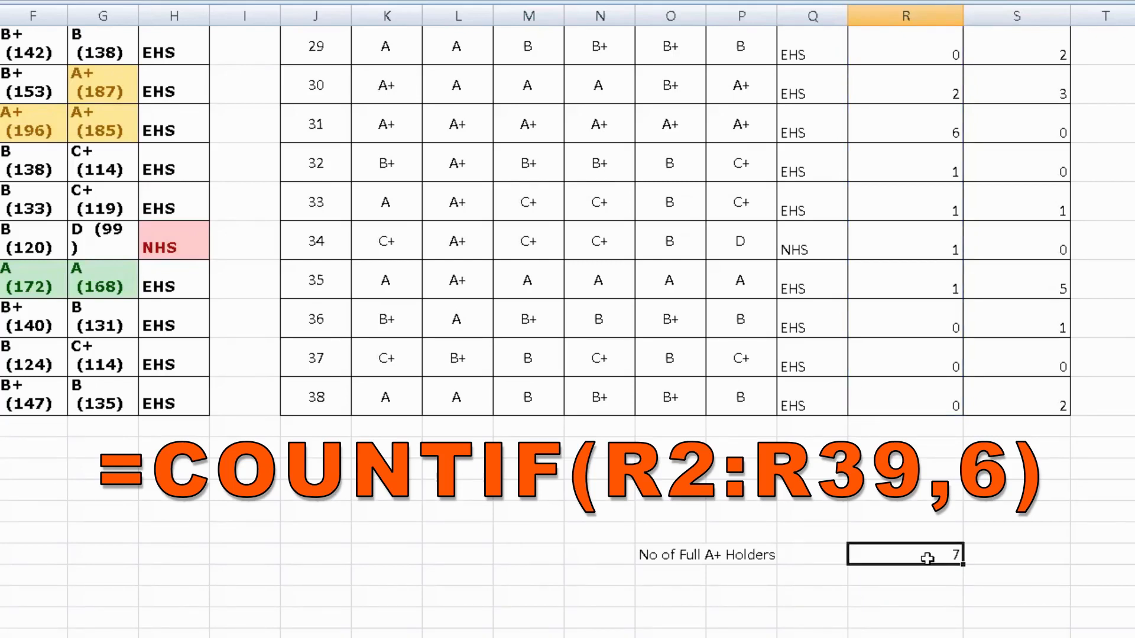
pyautogui.moveTo(648, 556); pyautogui.dragTo(907, 549)
pyautogui.hotkey('ctrl', 'b')
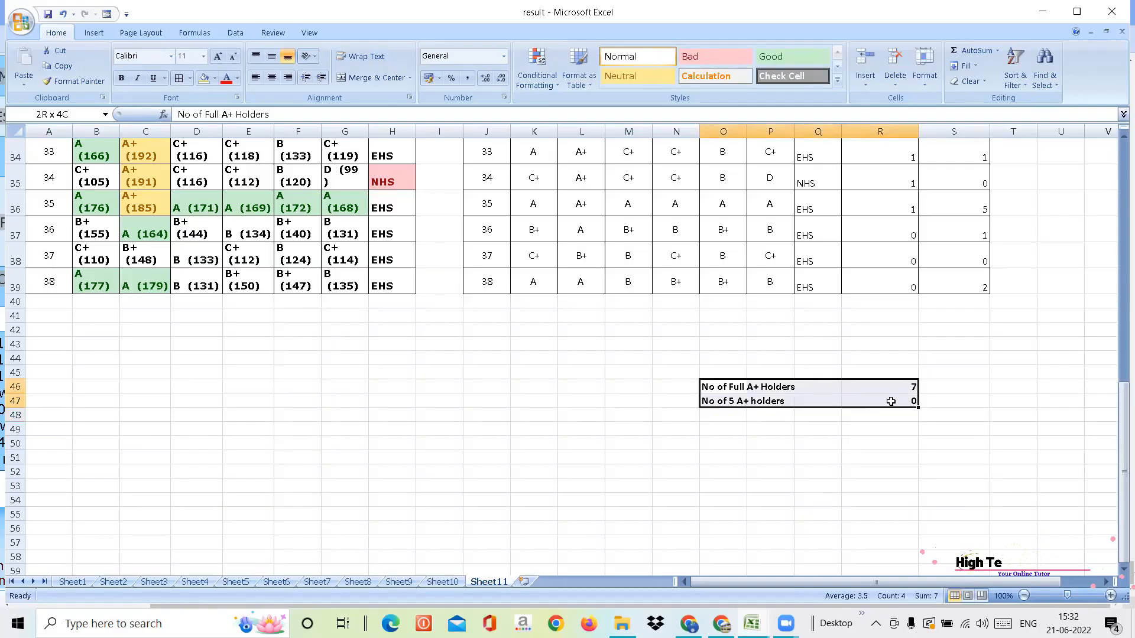
pyautogui.moveTo(891, 402); pyautogui.dragTo(891, 402)
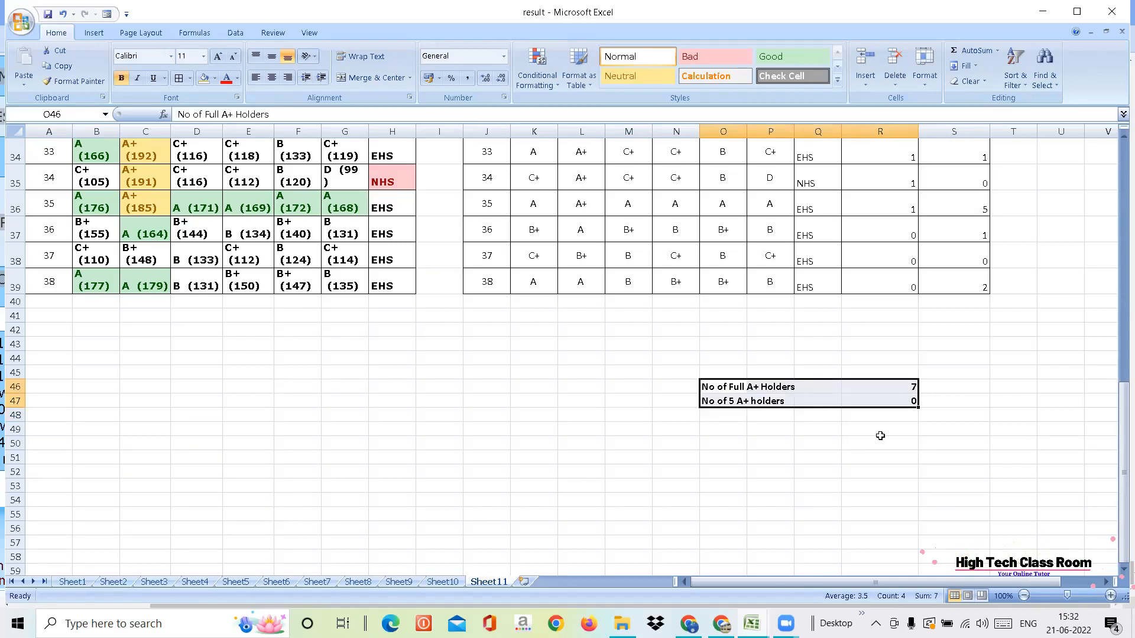
pyautogui.click(881, 436)
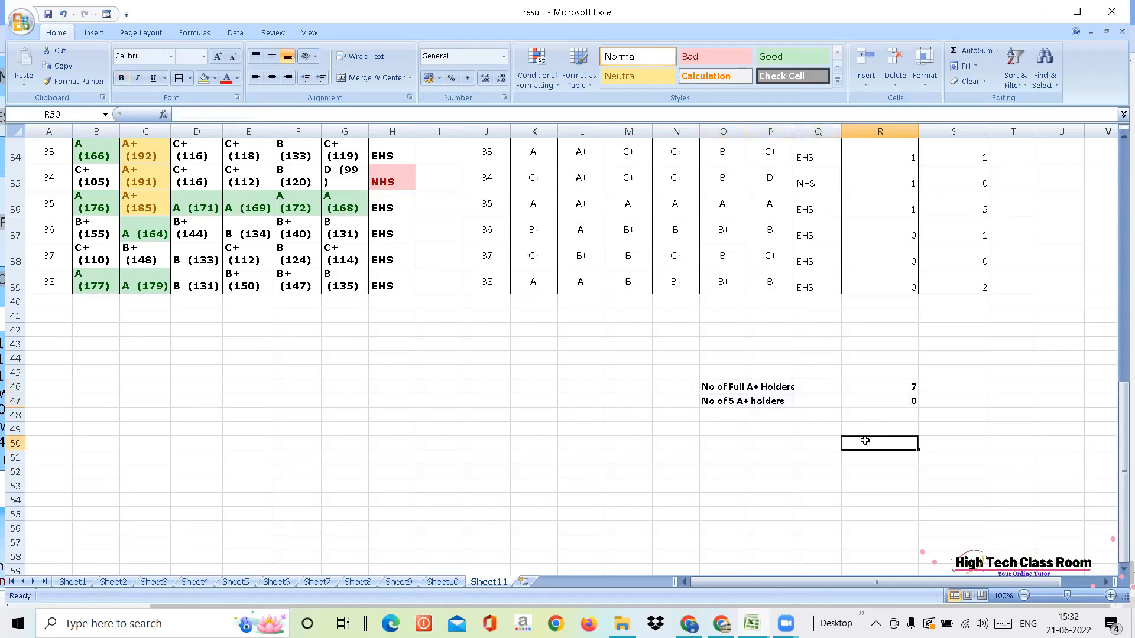
pyautogui.click(532, 301)
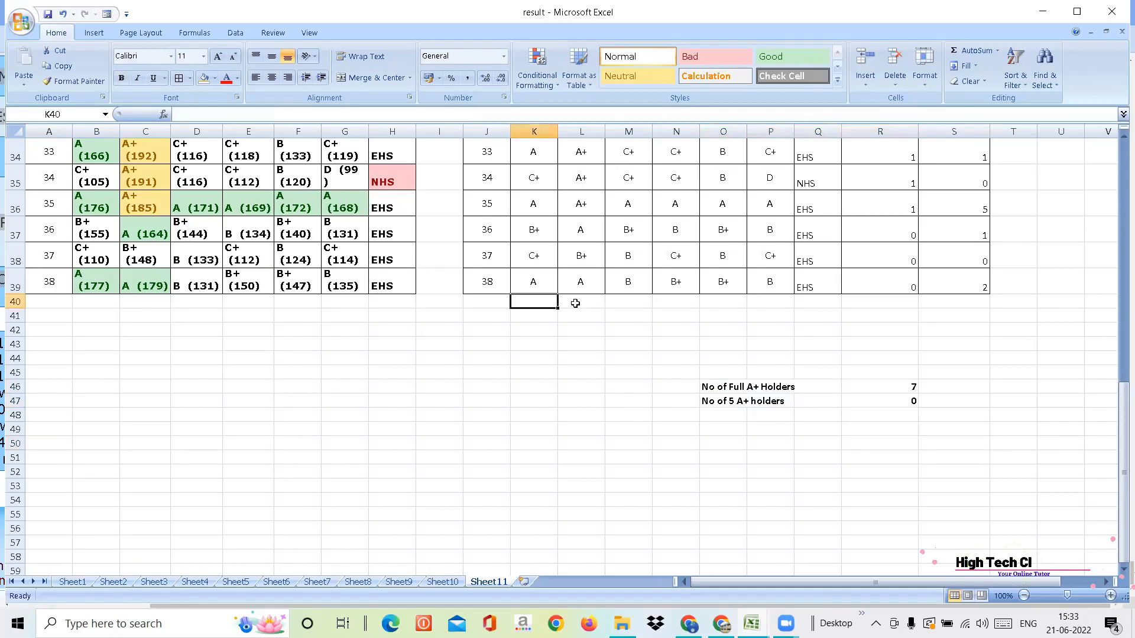
pyautogui.click(575, 301)
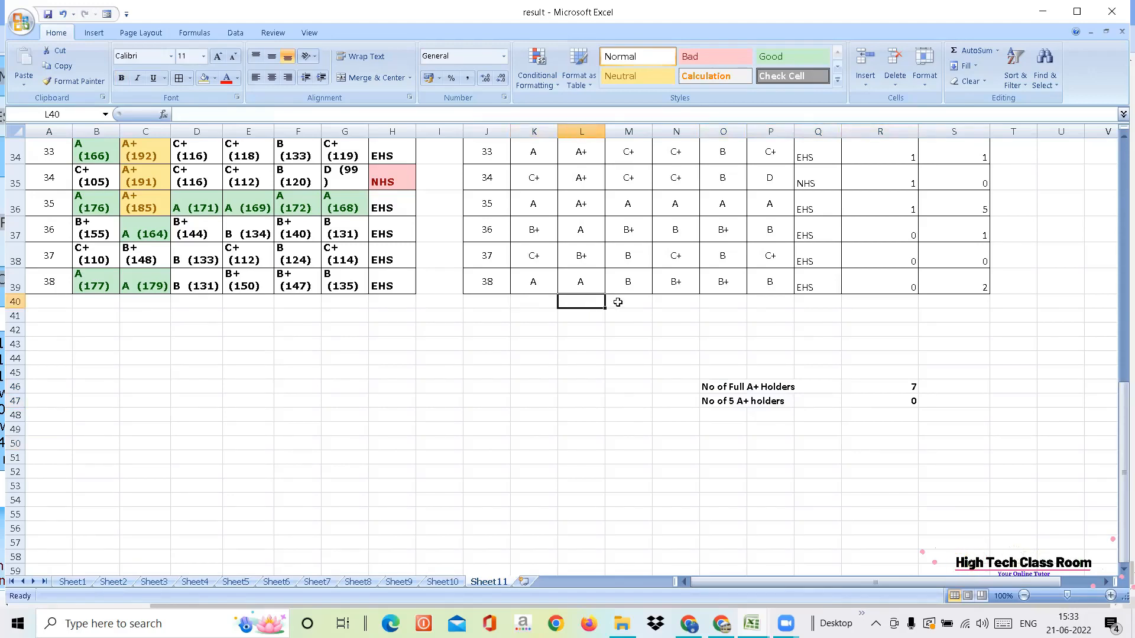